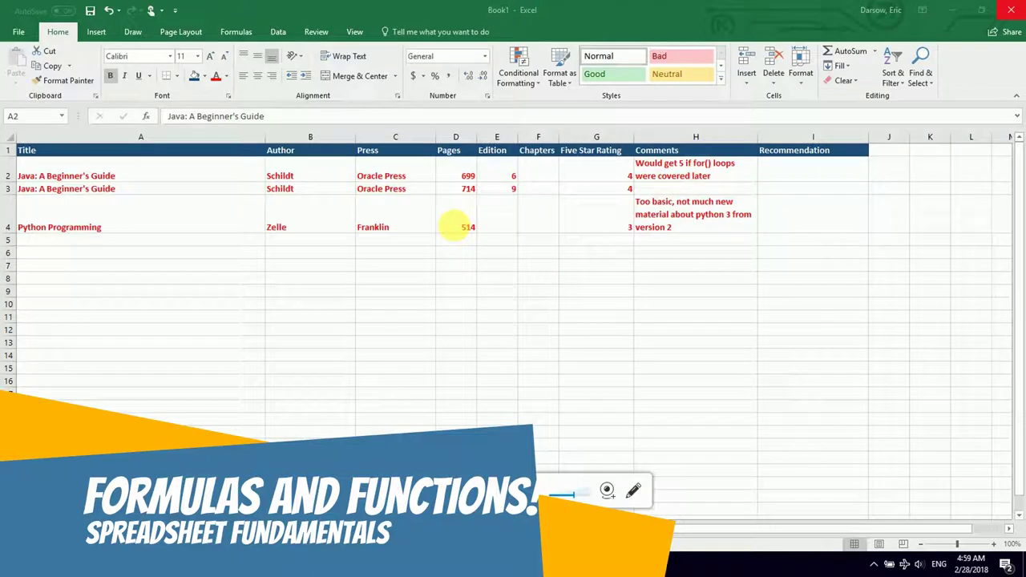
Step: Look over the page counts in column D and the empty cell D5
left_click(460, 239)
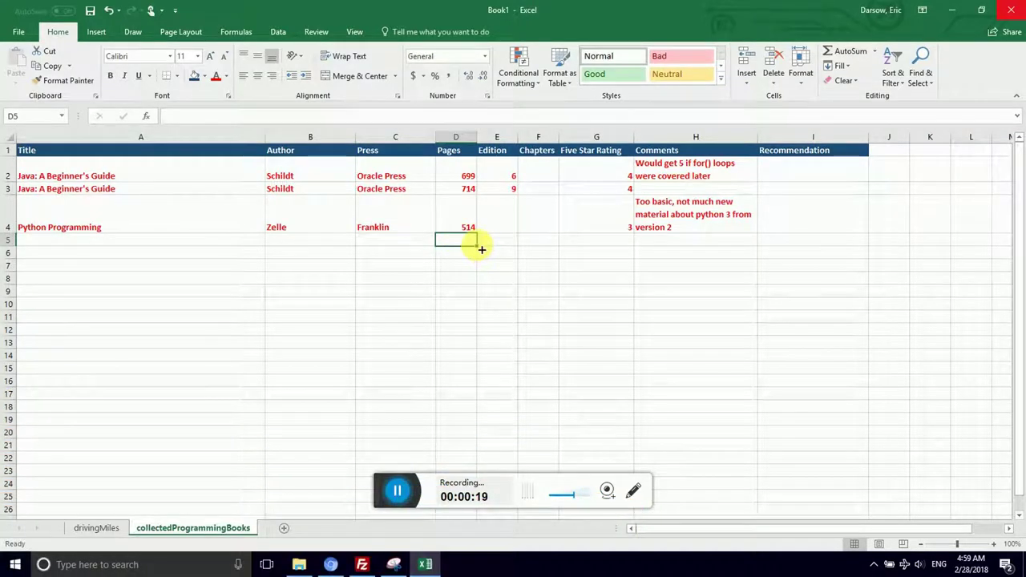
left_click(469, 231)
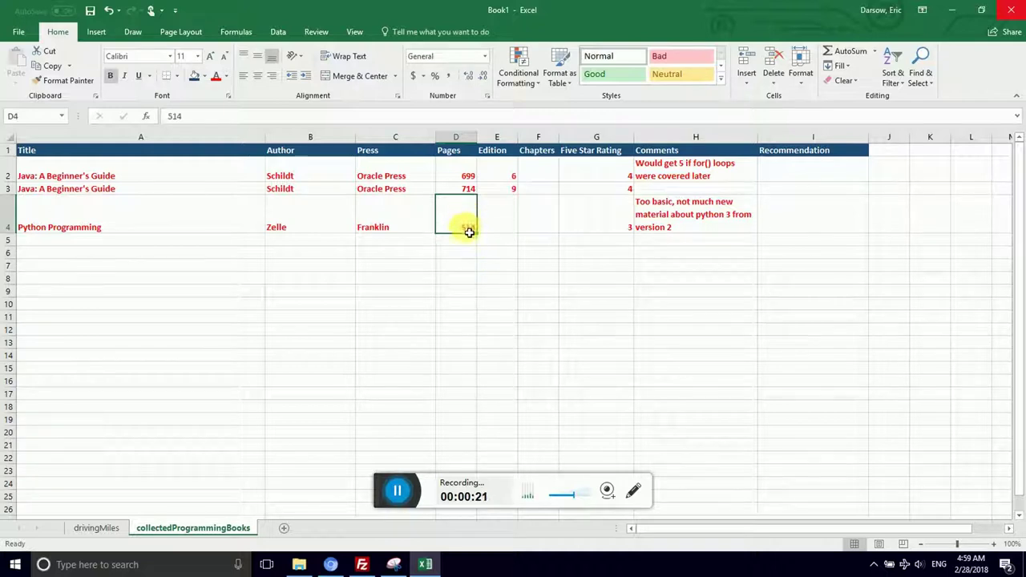
left_click(463, 241)
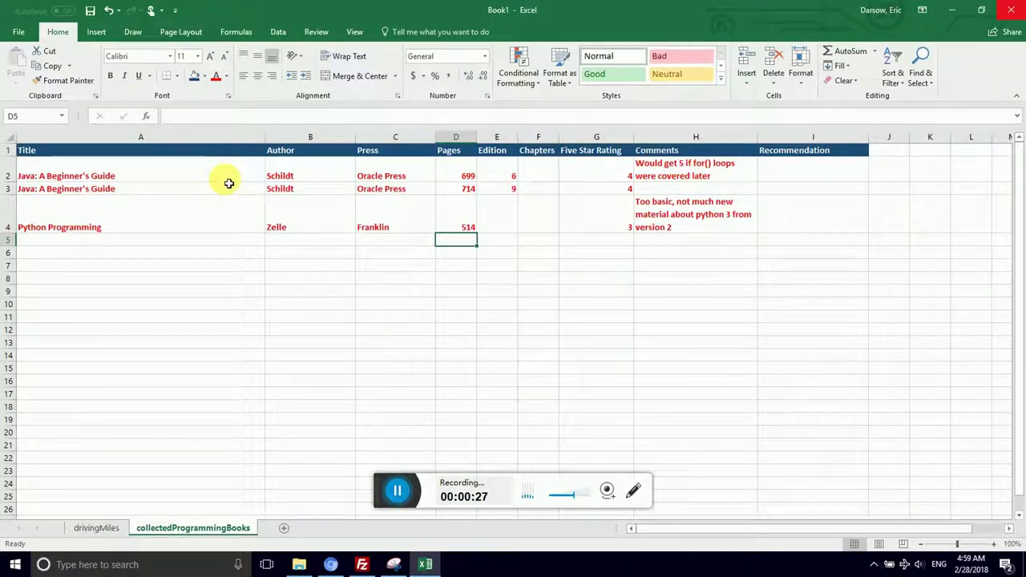
left_click(452, 178)
left_click(452, 189)
left_click(451, 207)
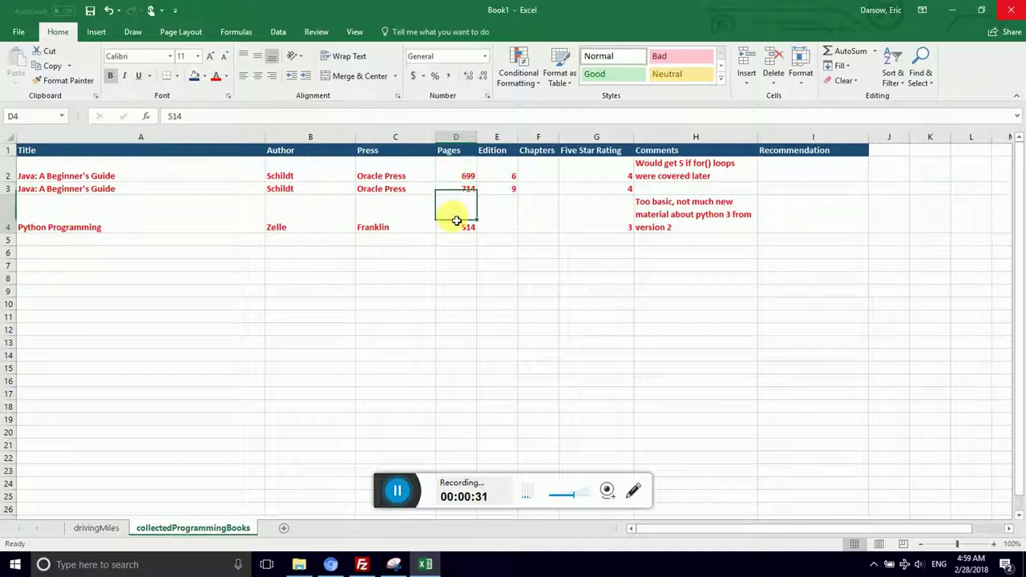
left_click(401, 245)
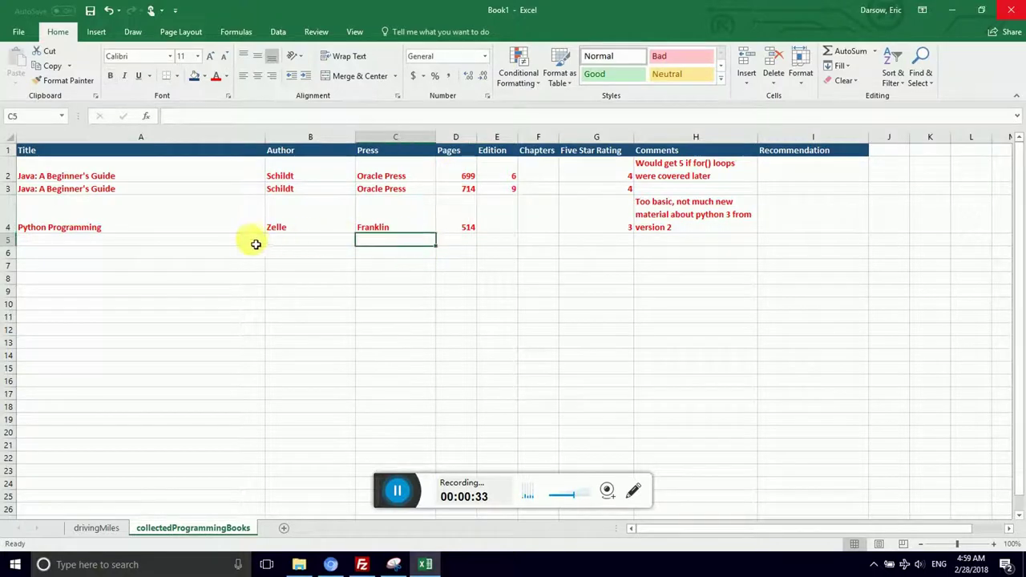
Step: Label A5 'Total' and begin a formula with = in D5
left_click(236, 244)
type("Total")
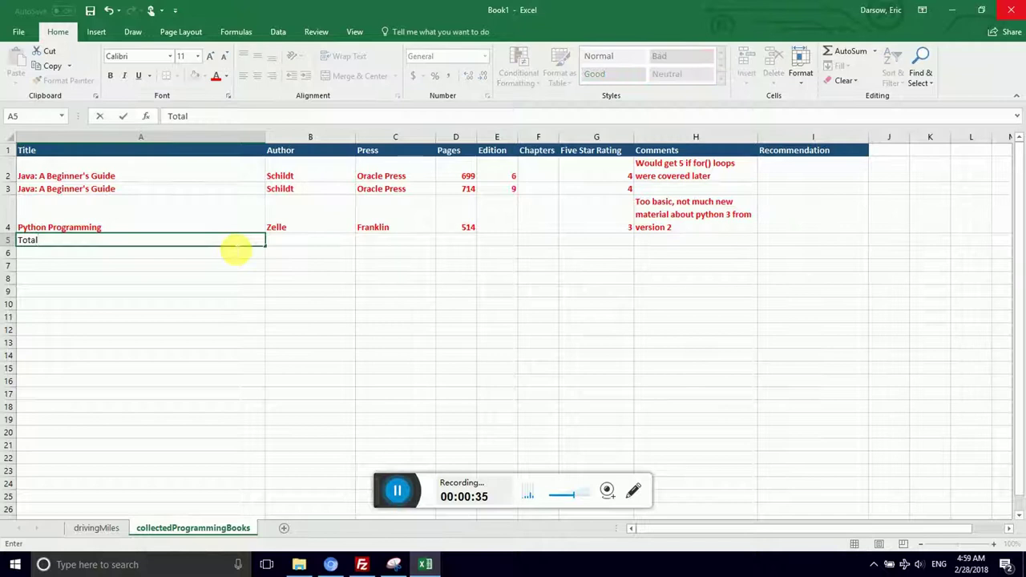
left_click(453, 240)
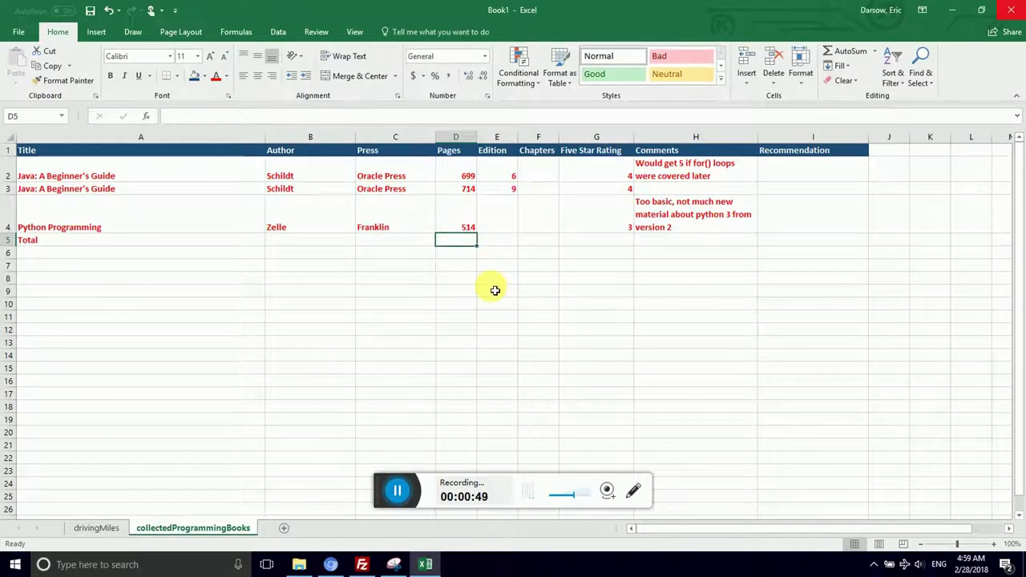
type("=")
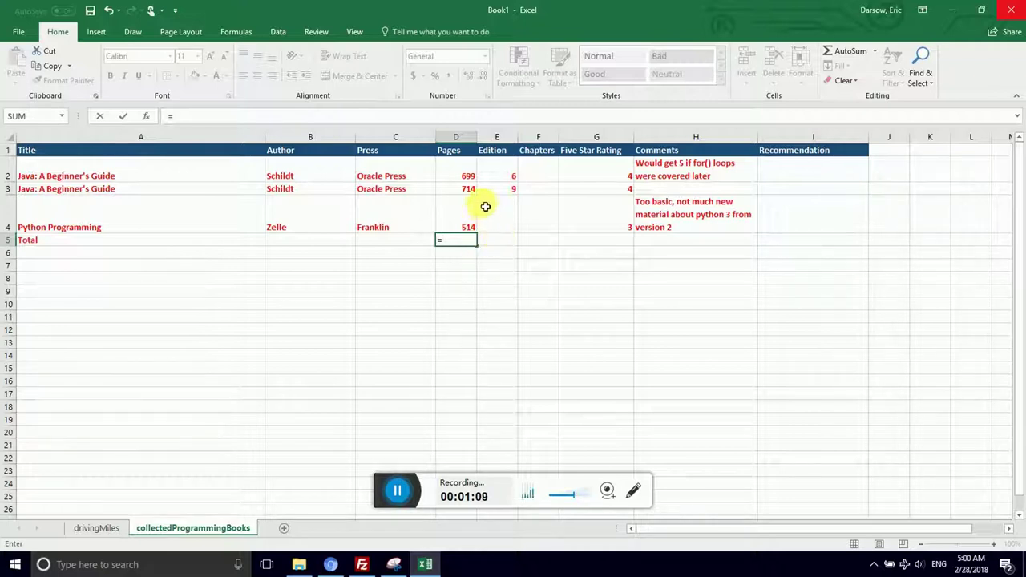
Step: Enter =SUM(D2:D4) in D5 so the Pages total shows 1927
type("Sum(")
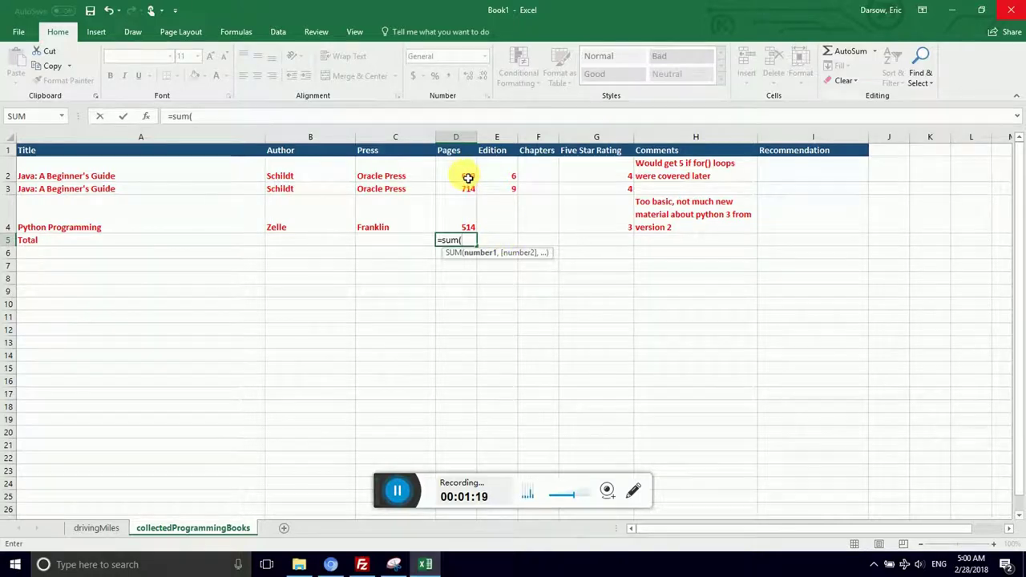
left_click_drag(467, 175, 463, 215)
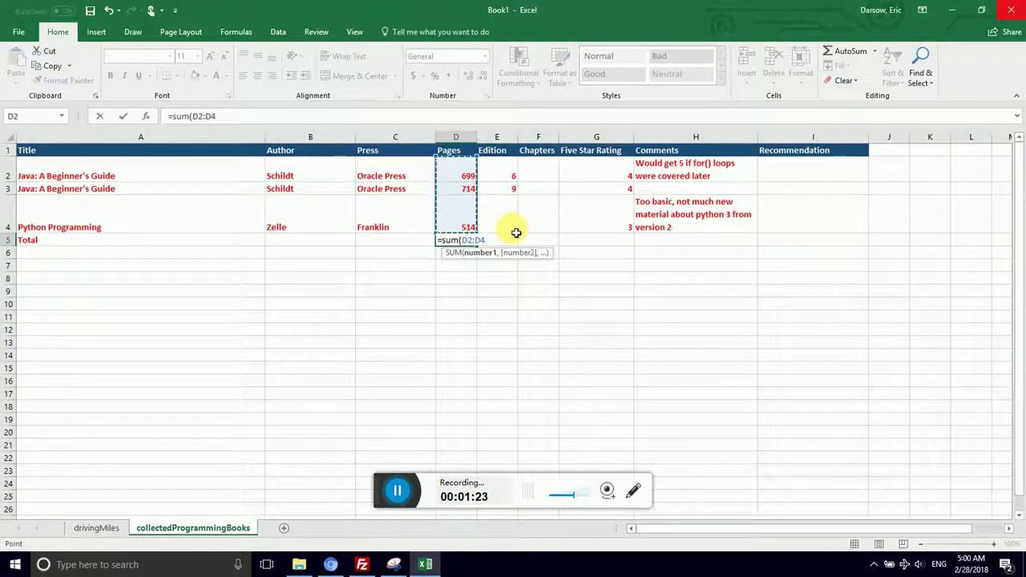
type(")")
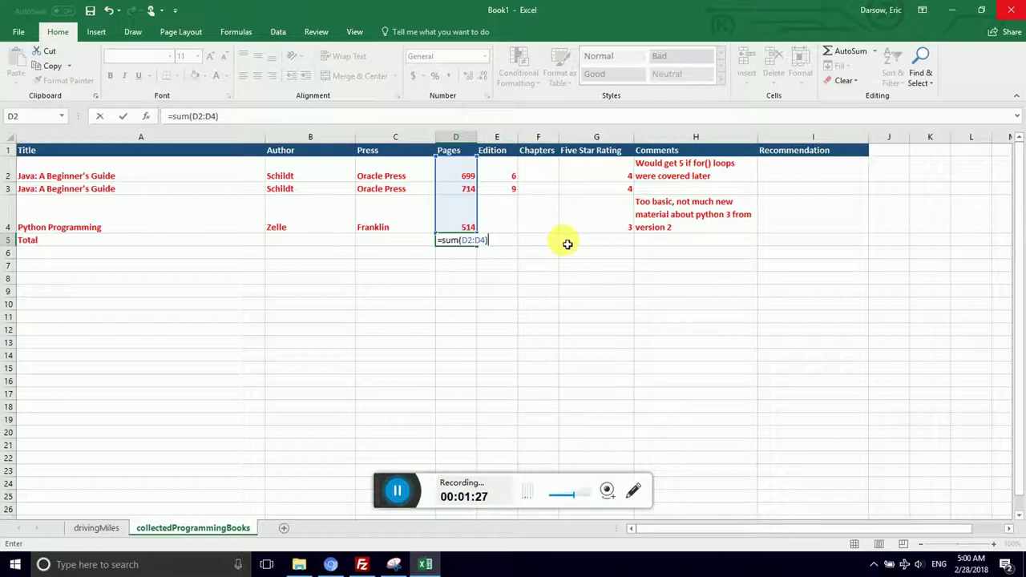
key("Return")
left_click(464, 243)
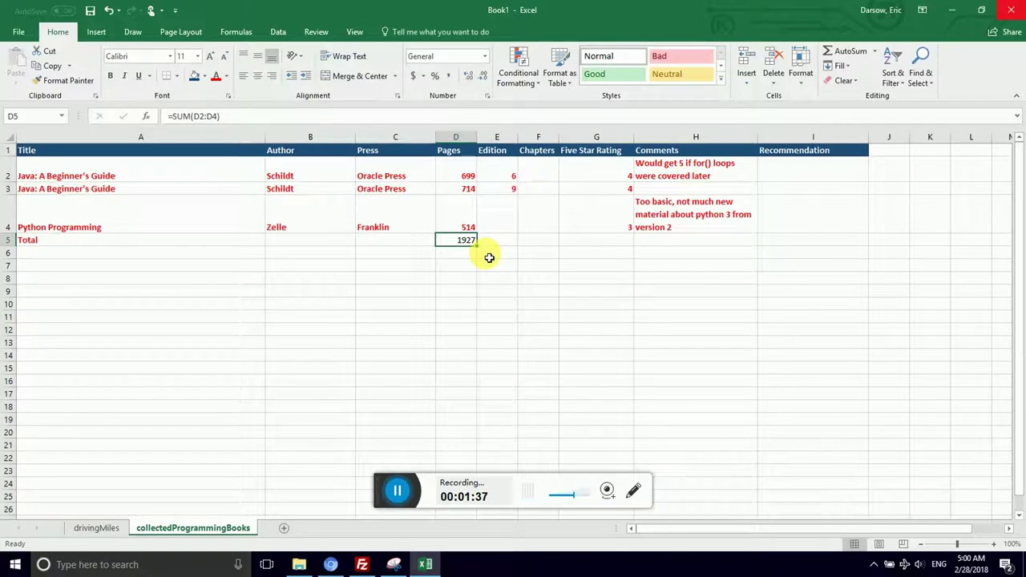
Step: Change D3's page count from 714 to 867, raising the D5 total to 2080
left_click(459, 258)
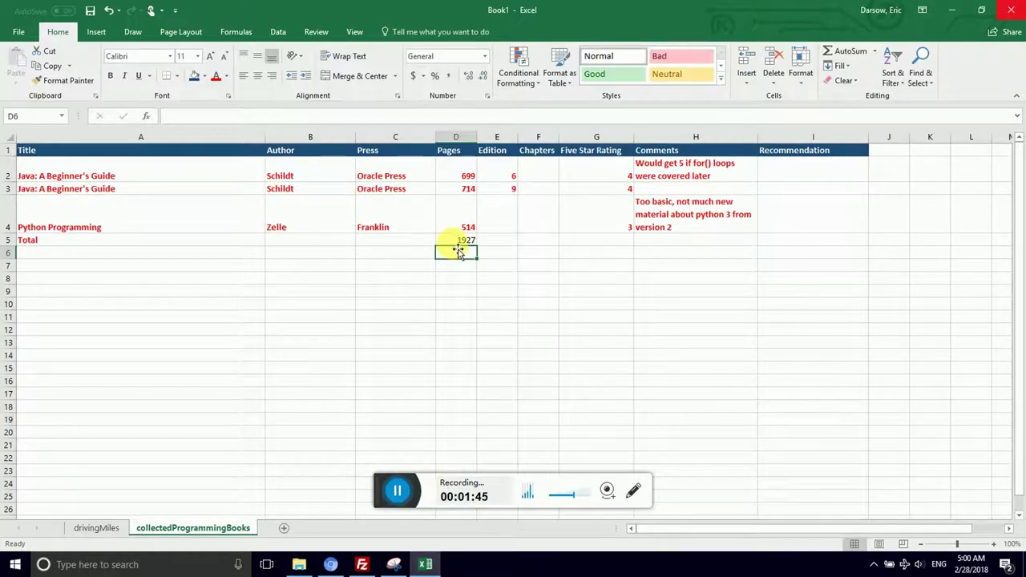
left_click(468, 189)
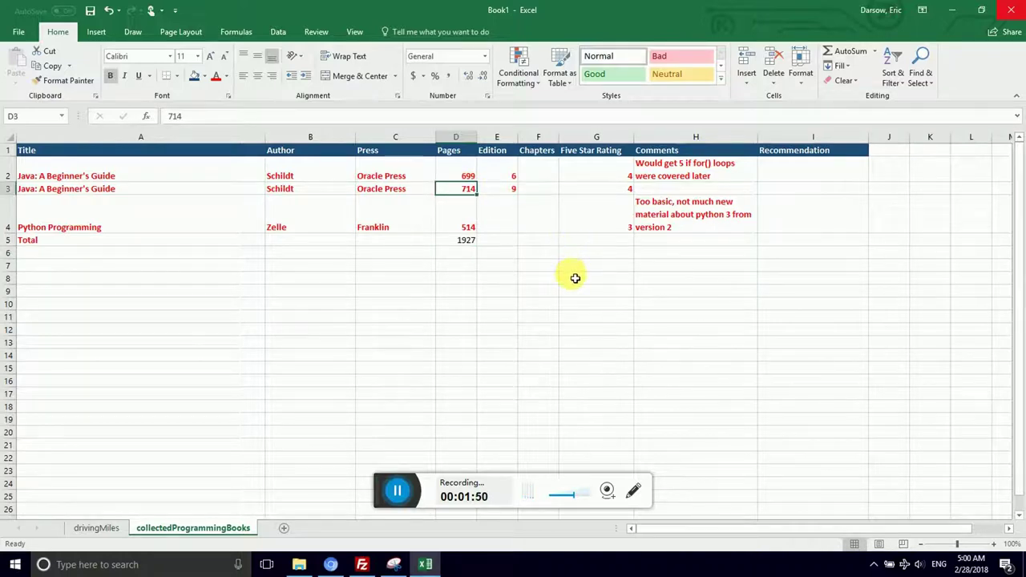
type("8")
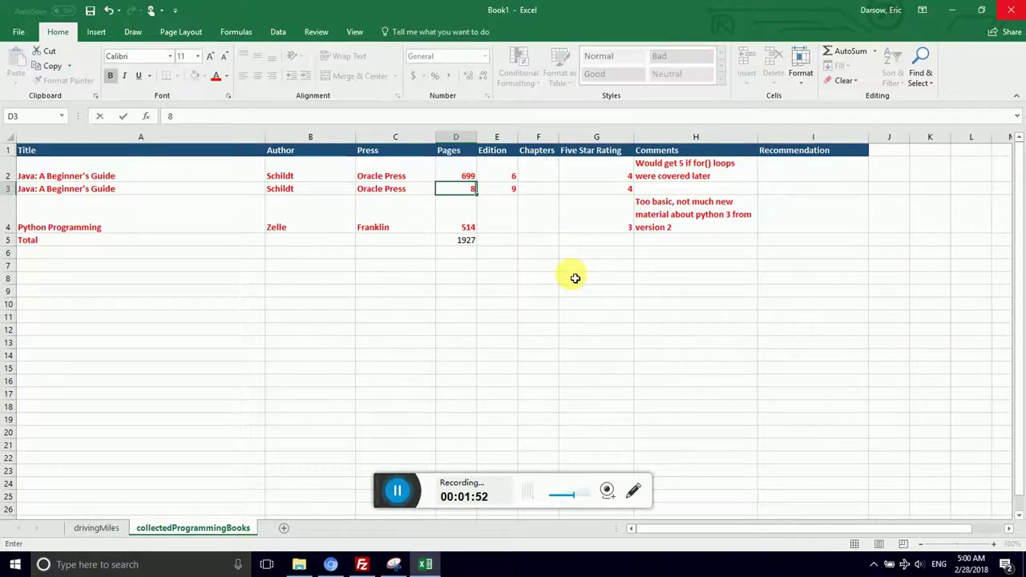
type("67")
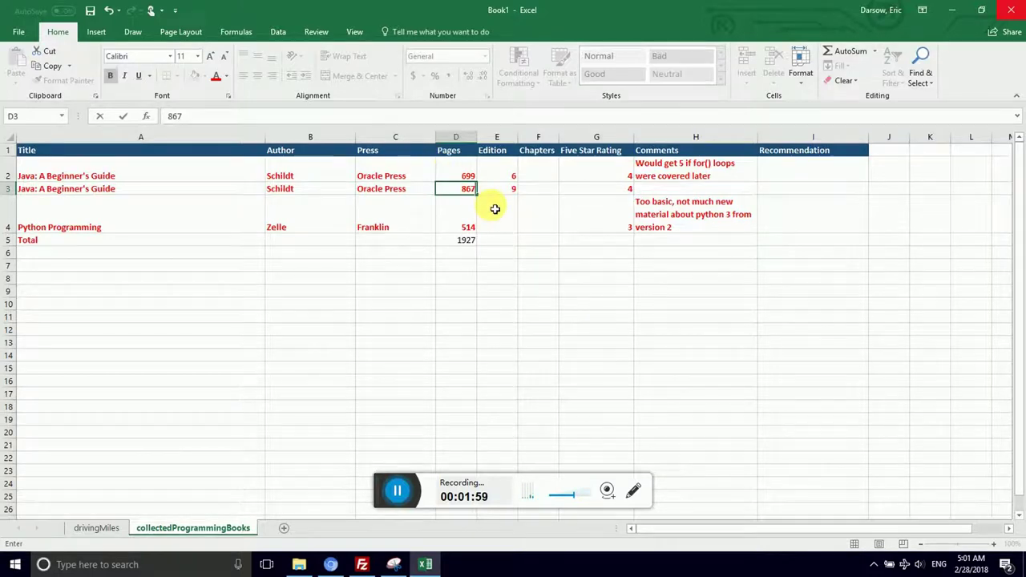
key("Return")
left_click(456, 239)
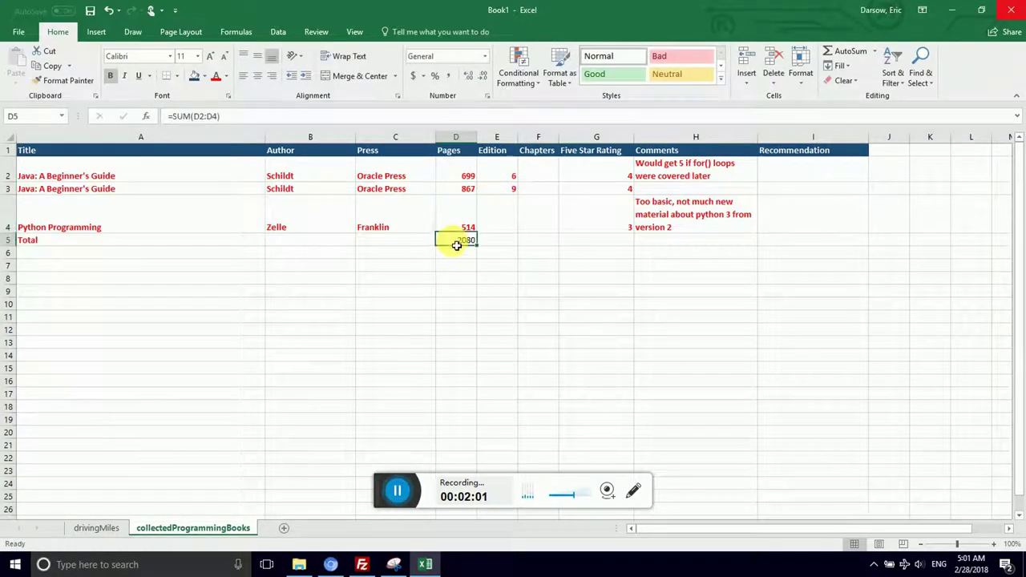
Step: Zoom the sheet to a custom 250% and check the 2080 total in D5
left_click(354, 32)
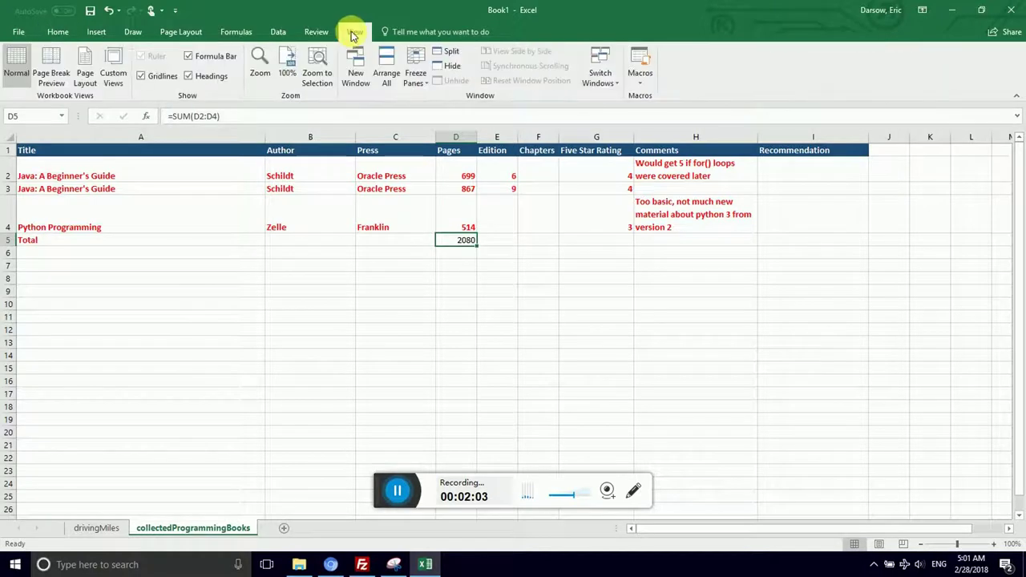
left_click(259, 66)
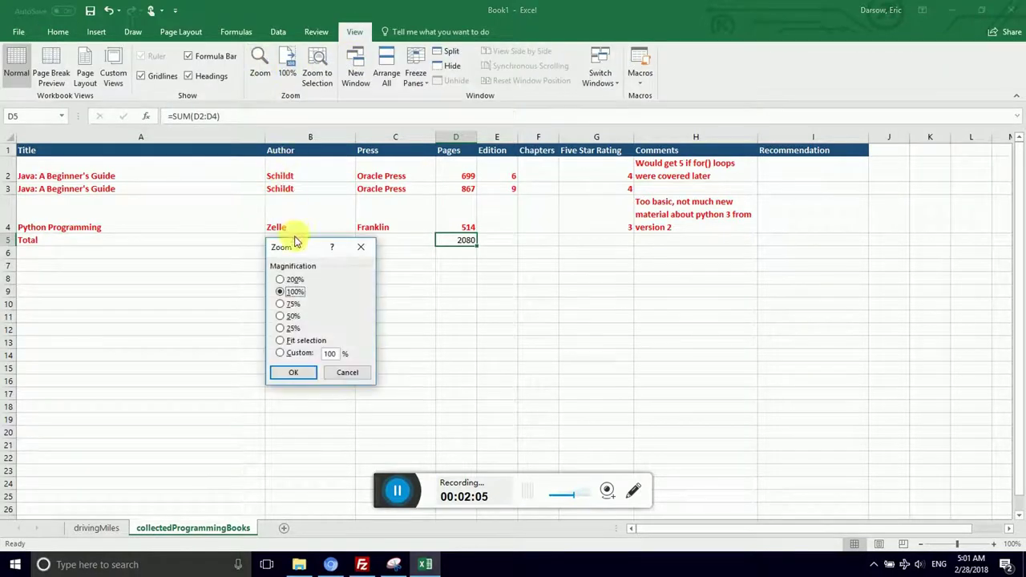
left_click(308, 353)
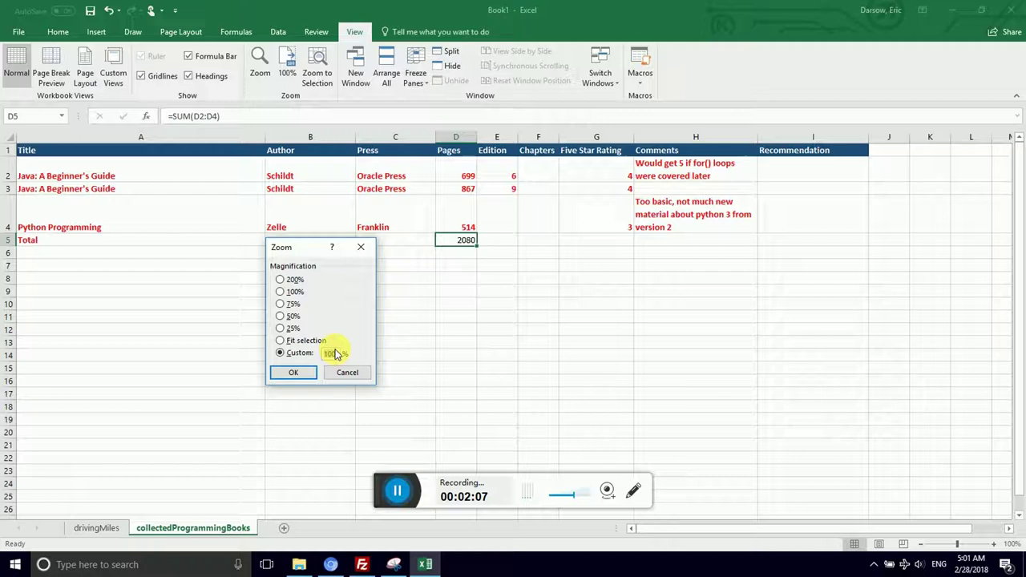
type("250")
key("Return")
left_click(545, 355)
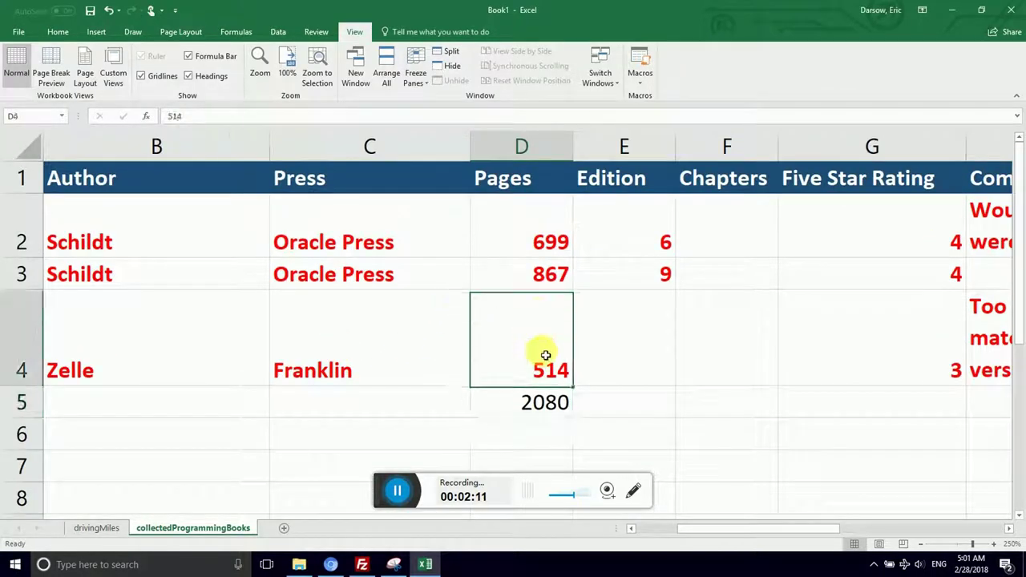
left_click(553, 407)
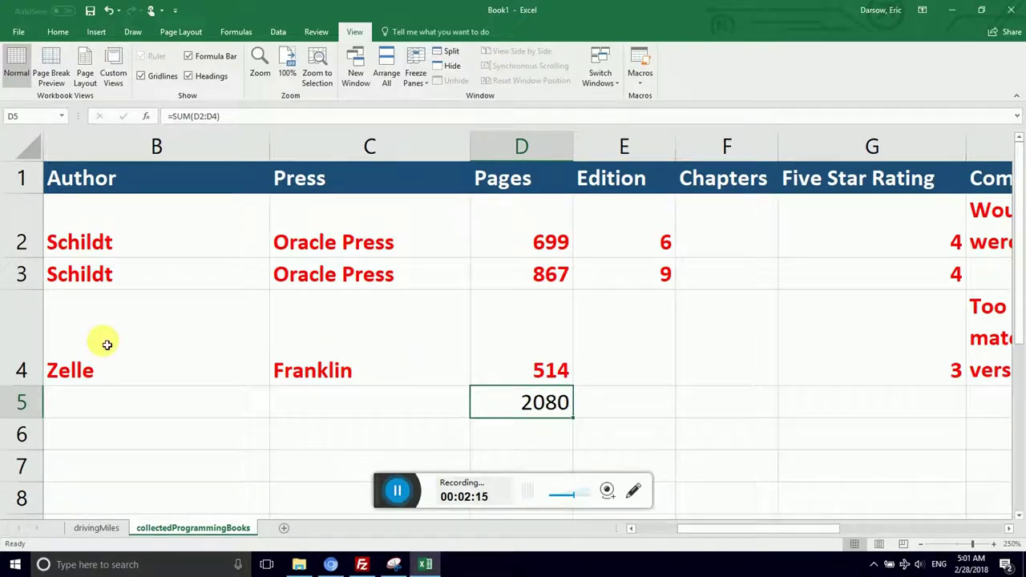
Step: Select the book rows and Total row, A2 through column H
key("Left")
key("Left")
key("Left")
key("Up")
key("Up")
key("Up")
key("Up")
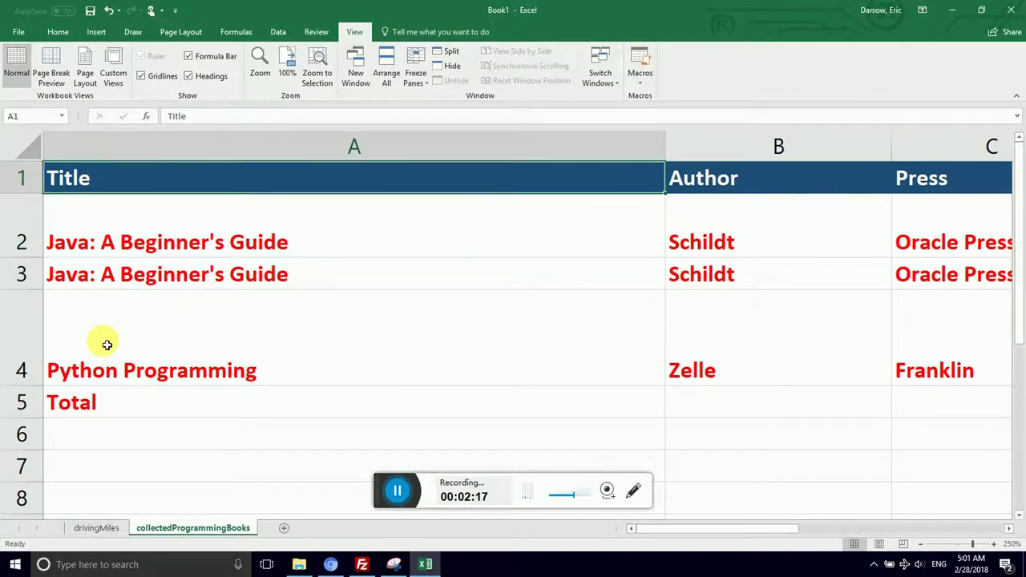
key("Down")
key("shift+Down")
key("shift+Down")
key("shift+Down")
key("shift+Right")
key("shift+Right")
key("shift+Right")
key("shift+Right")
key("shift+Right")
key("shift+Right")
key("shift+Right")
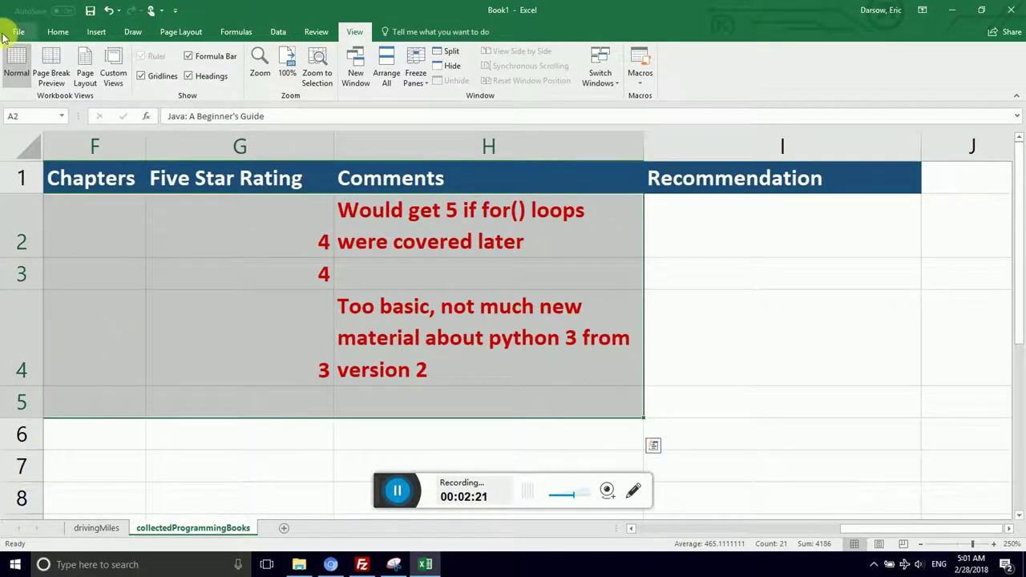
Step: Remove bold from the selection and set its font colour back to Automatic black
left_click(57, 33)
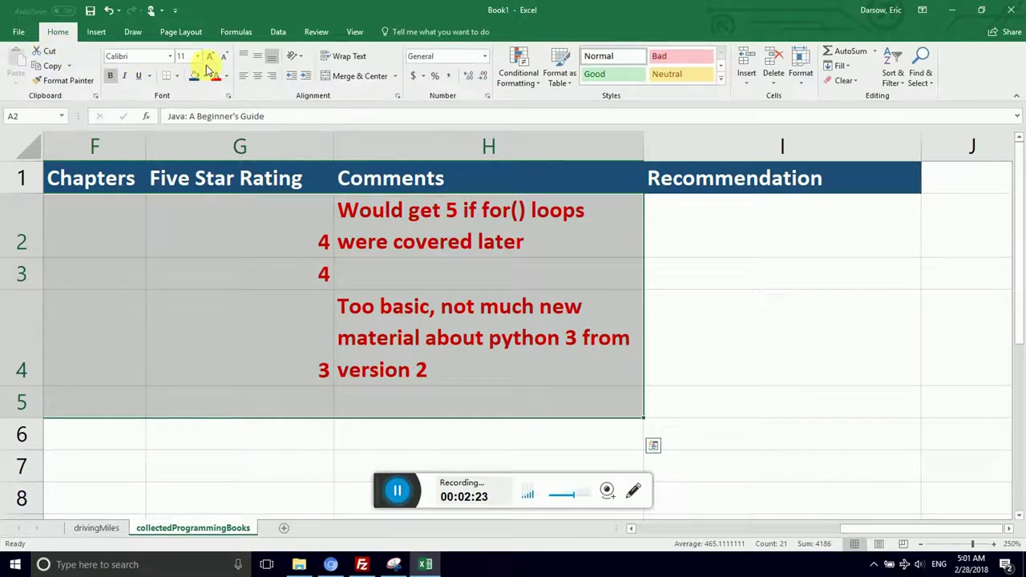
left_click(110, 74)
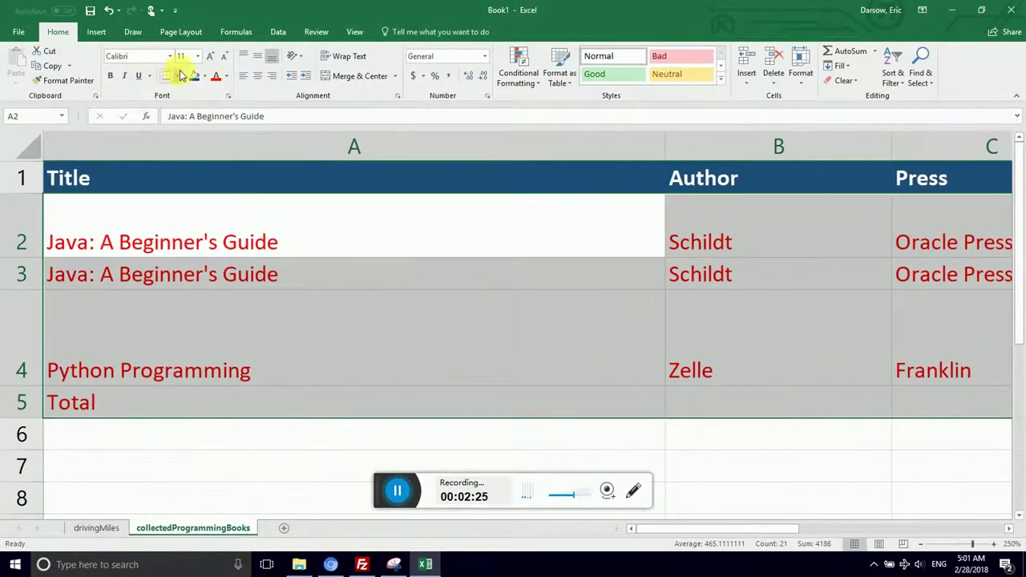
left_click(229, 82)
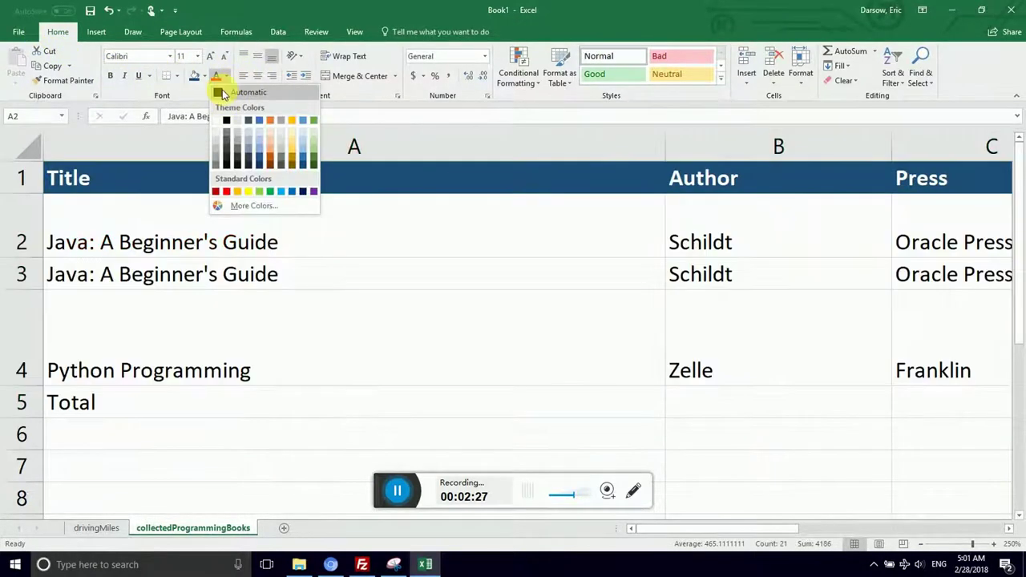
left_click(219, 90)
left_click(225, 323)
left_click(101, 401)
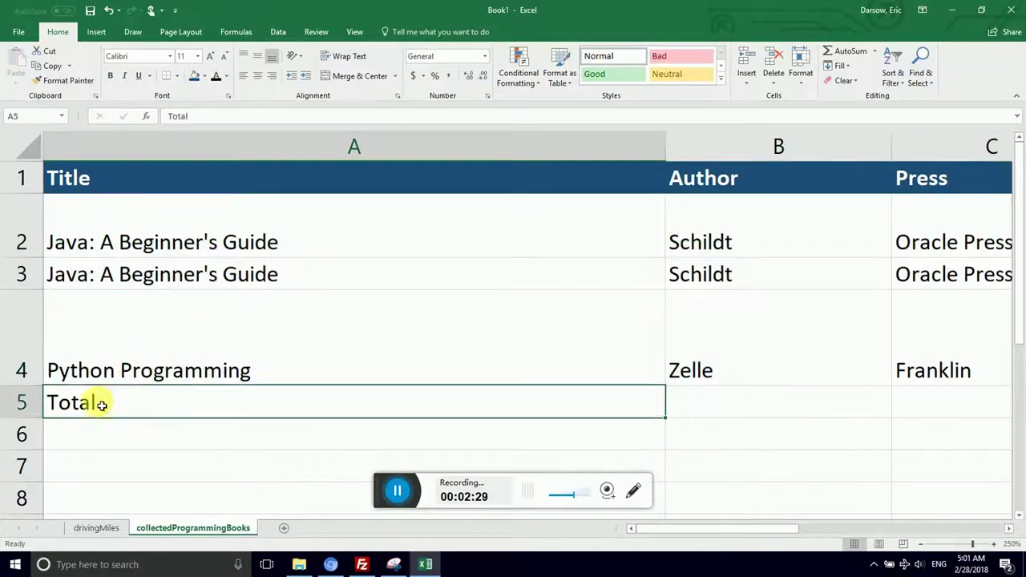
left_click(270, 370)
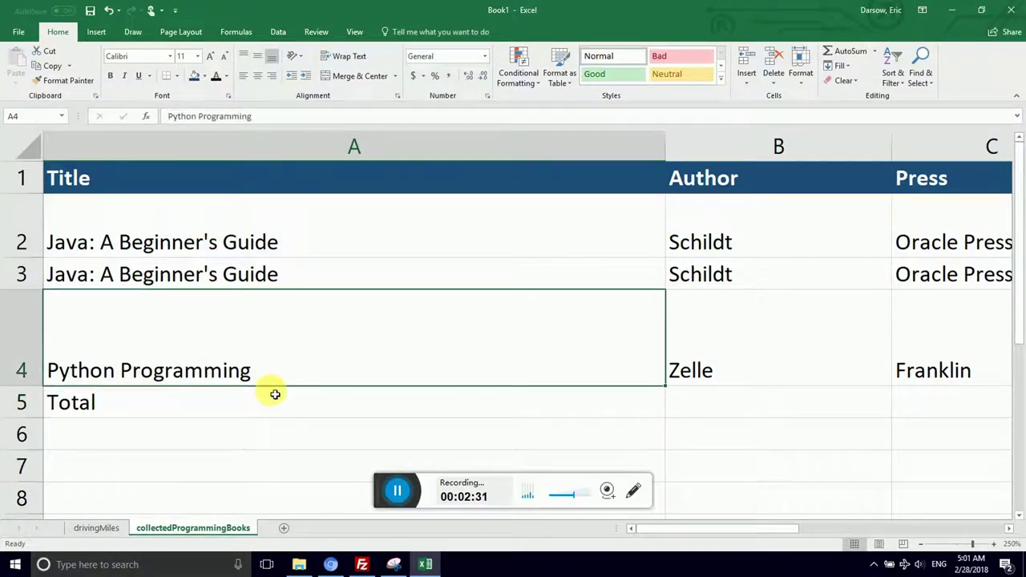
Step: Make row 5 bold and fill it with a gold/light orange colour
left_click(272, 401)
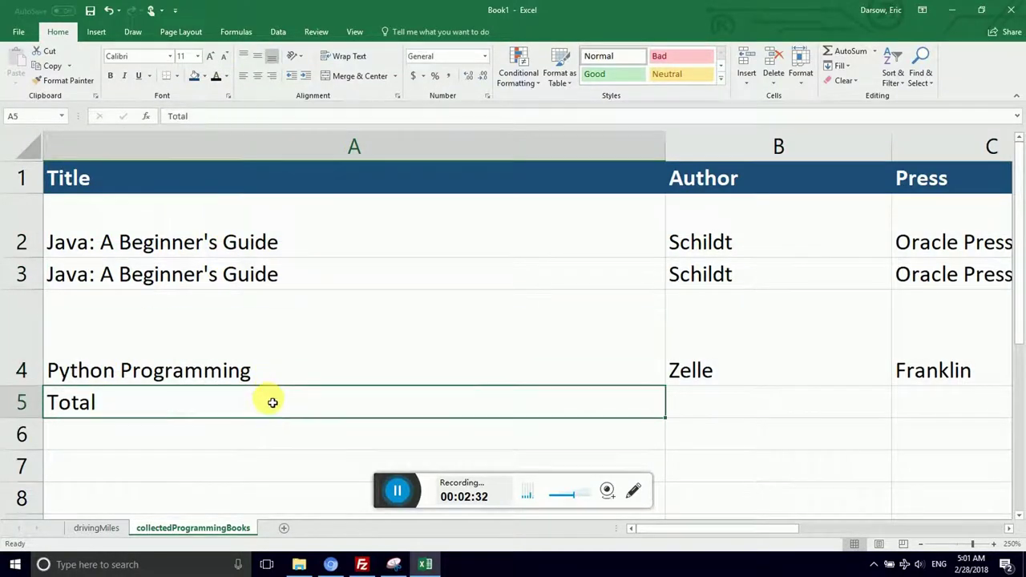
left_click(17, 403)
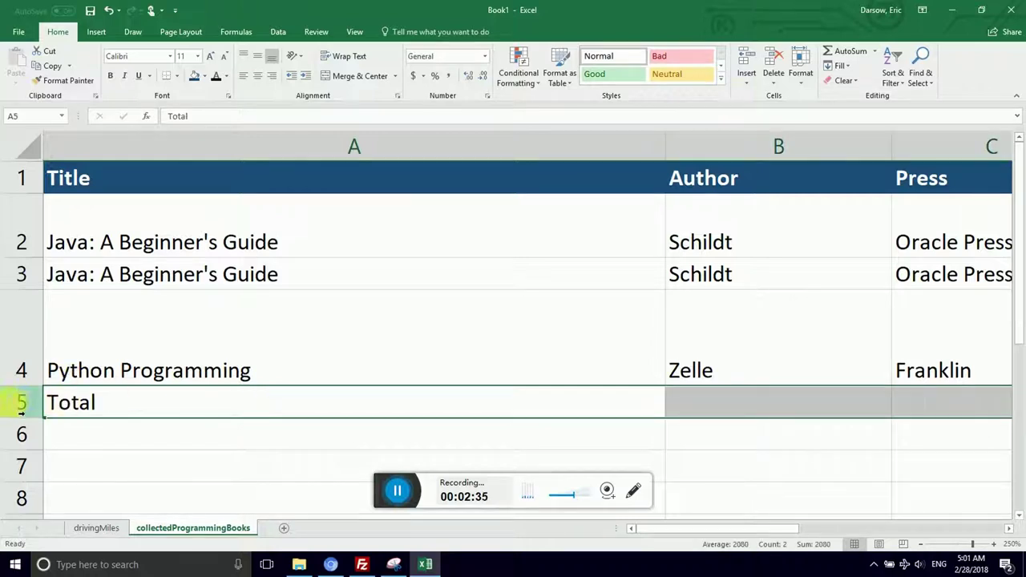
left_click(111, 76)
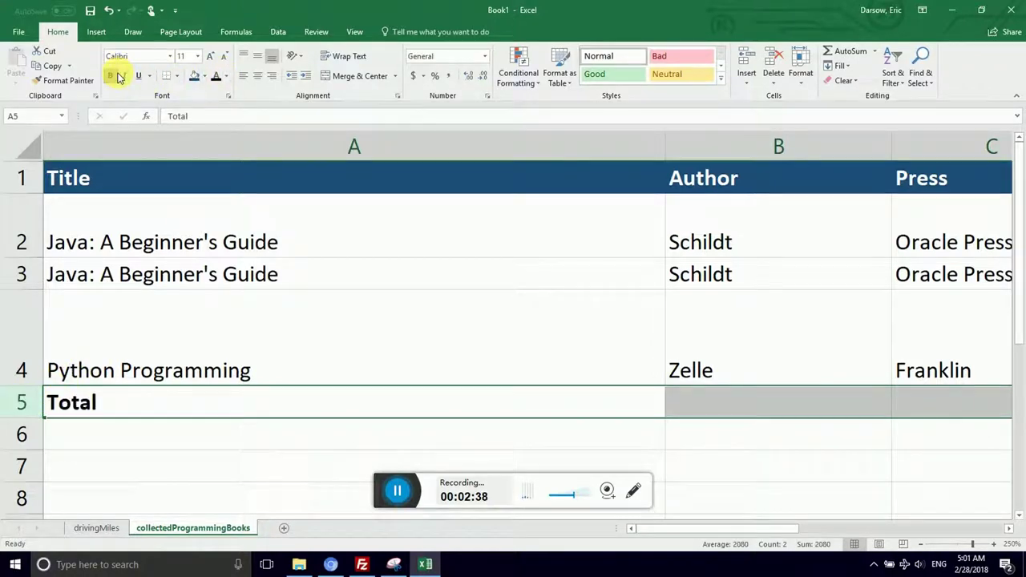
left_click(205, 76)
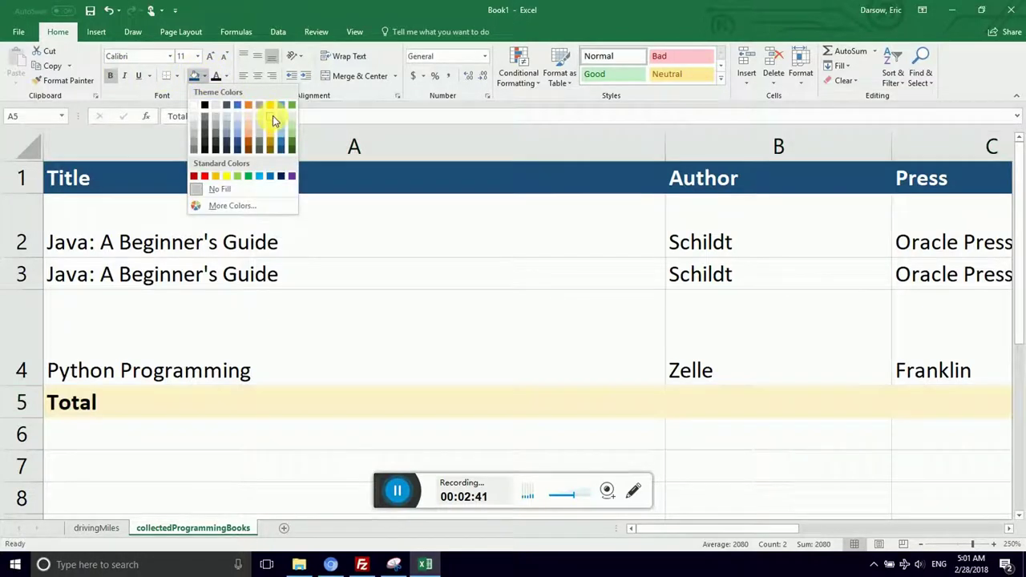
left_click(271, 129)
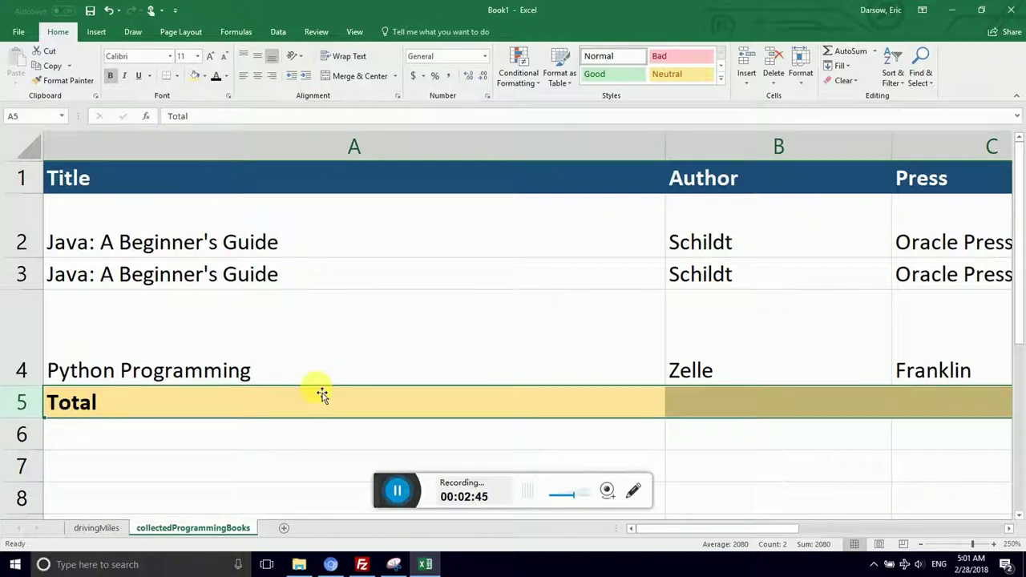
key("Down")
key("Up")
key("Right")
key("Right")
key("Right")
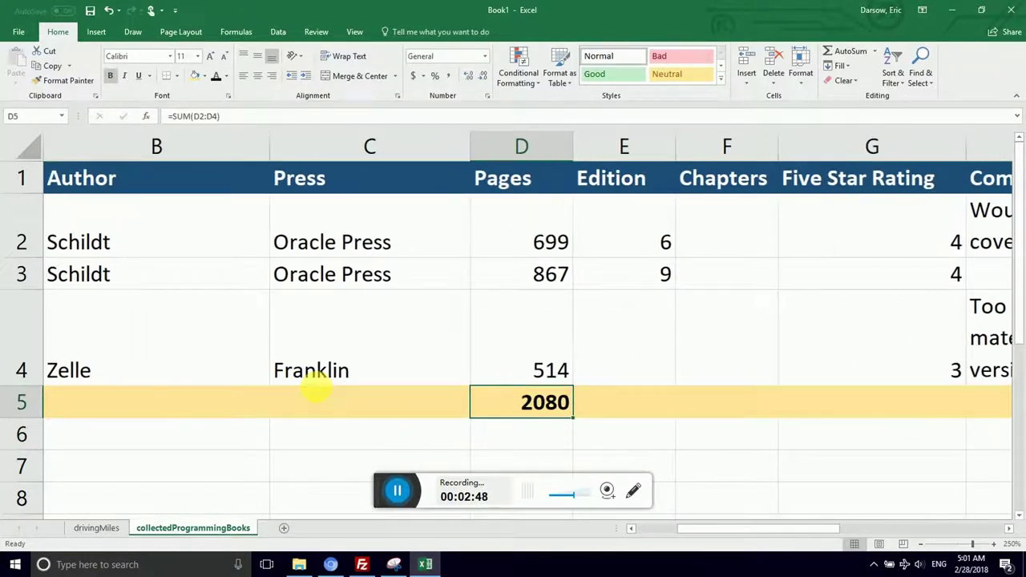
key("Down")
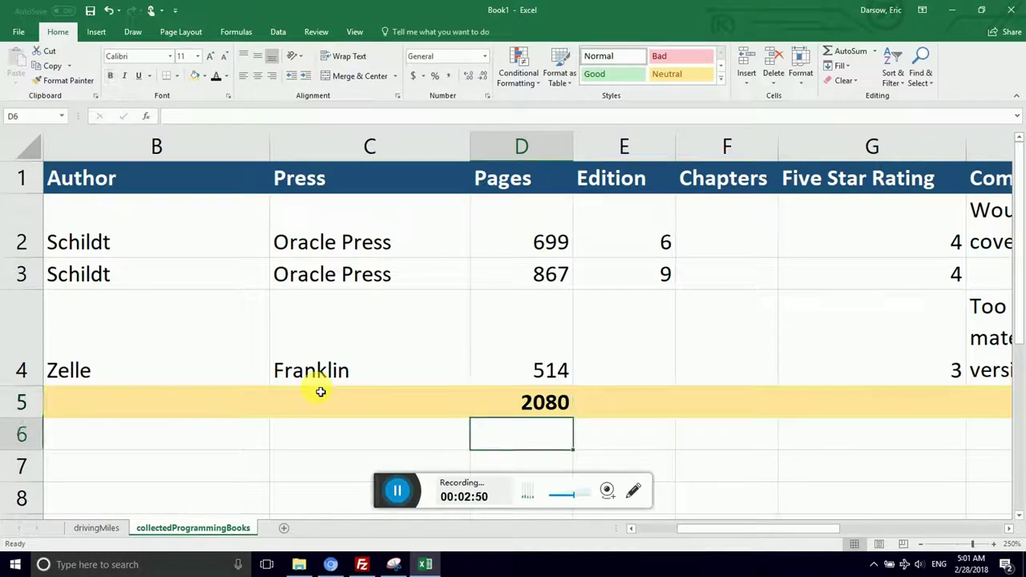
key("Up")
key("Right")
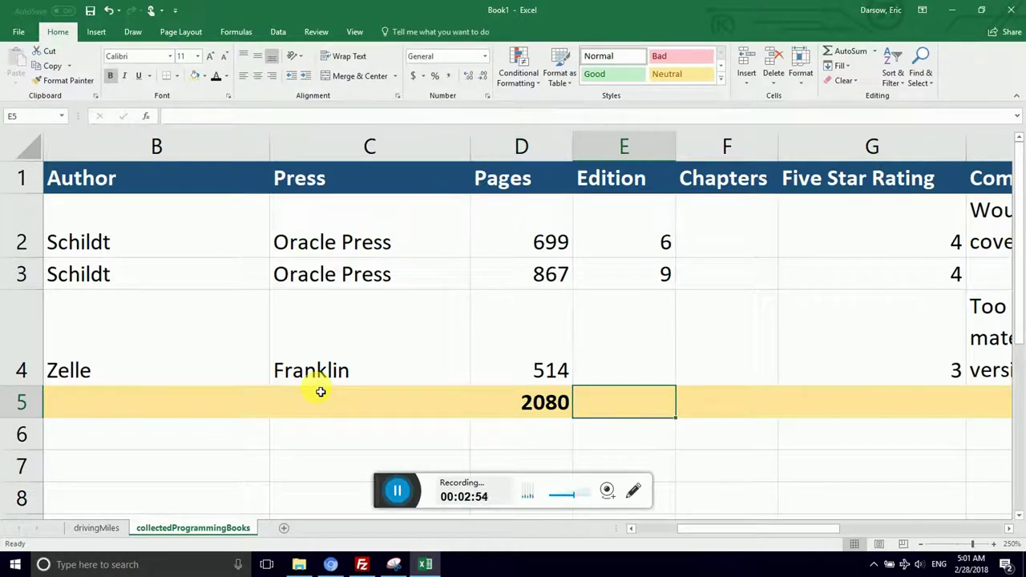
key("Right")
key("Right")
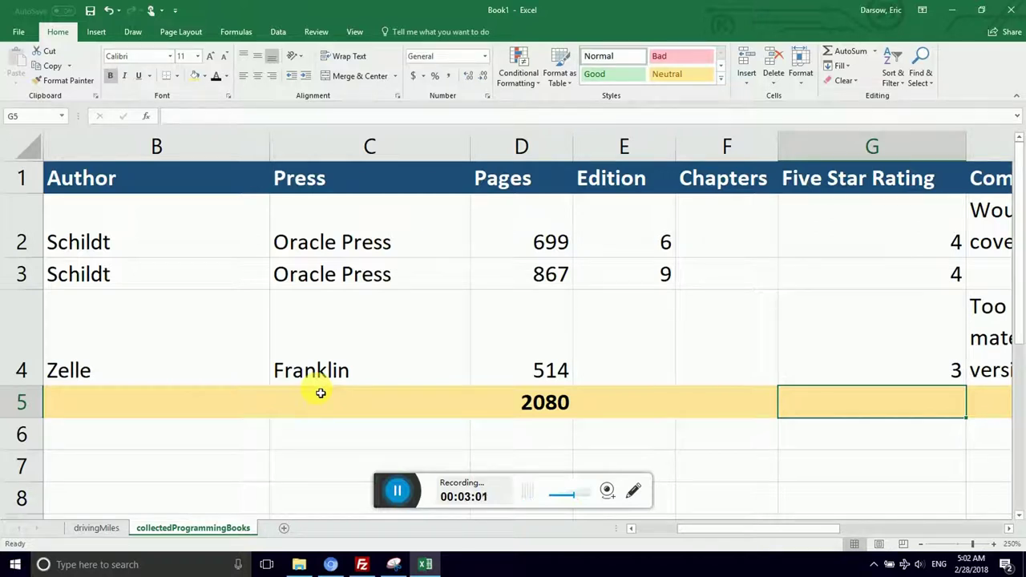
type("=")
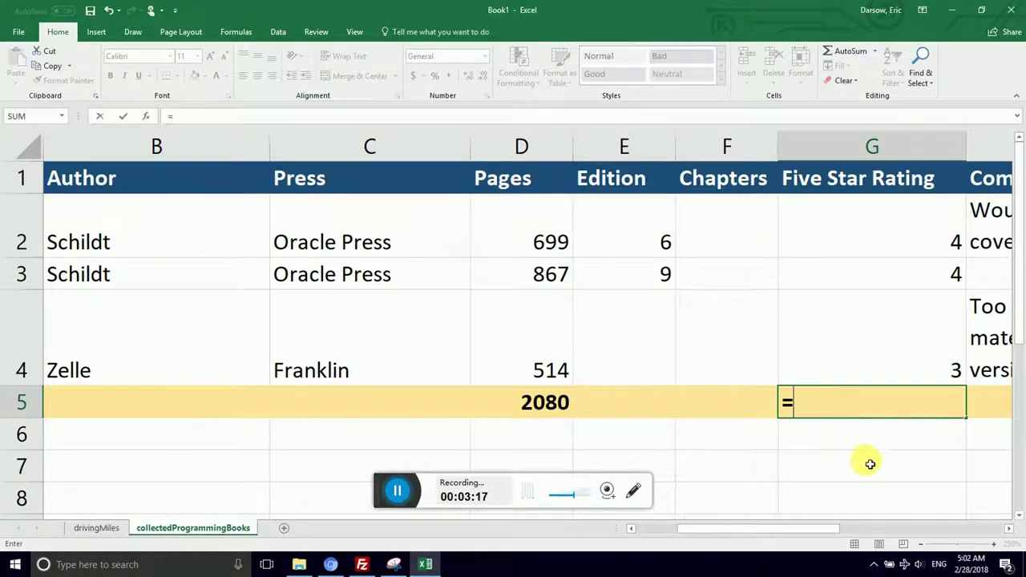
key("Escape")
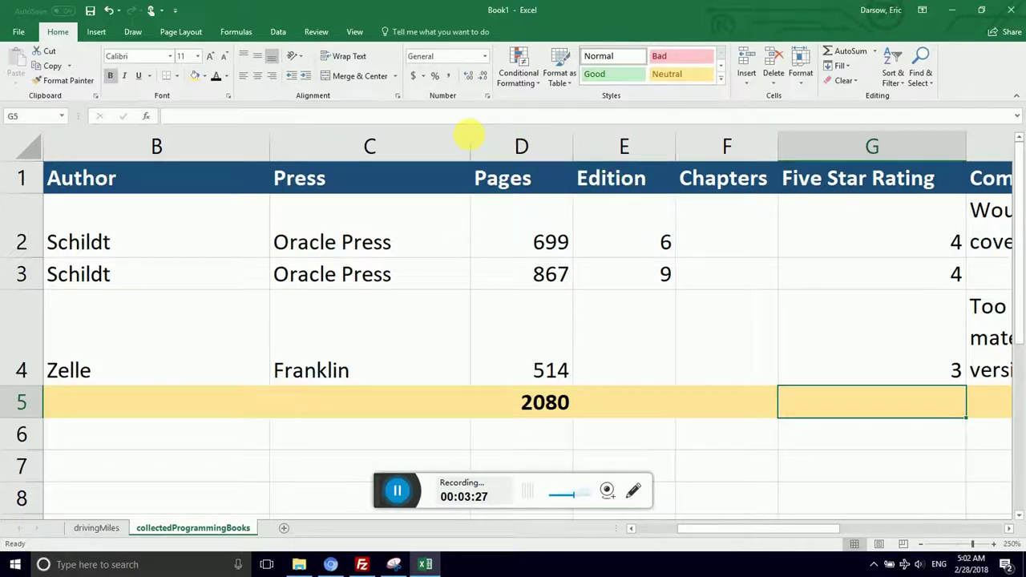
Step: Browse the Math & Trig and Statistical function lists for AVERAGE, then switch to Chrome
left_click(244, 34)
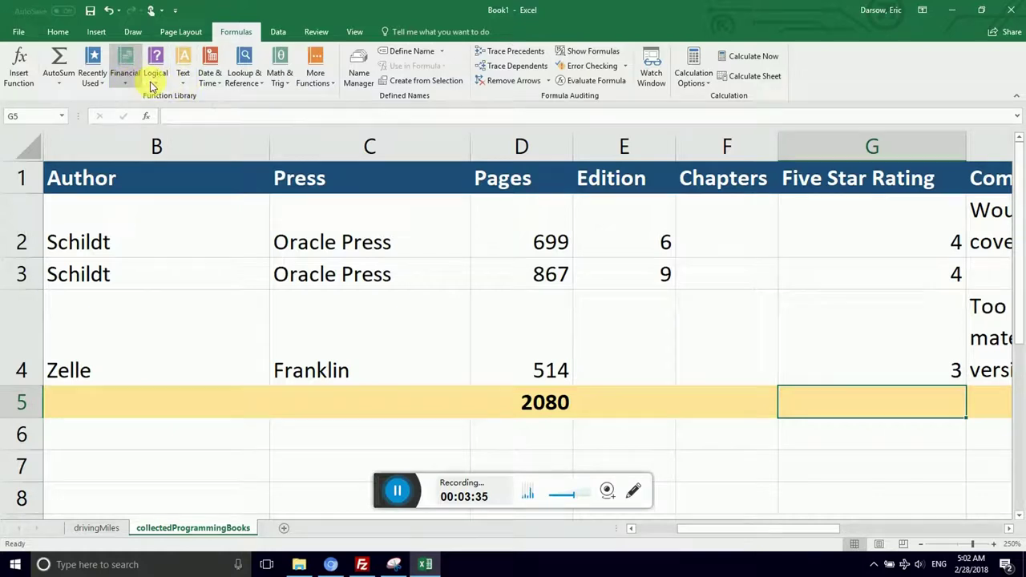
left_click(279, 84)
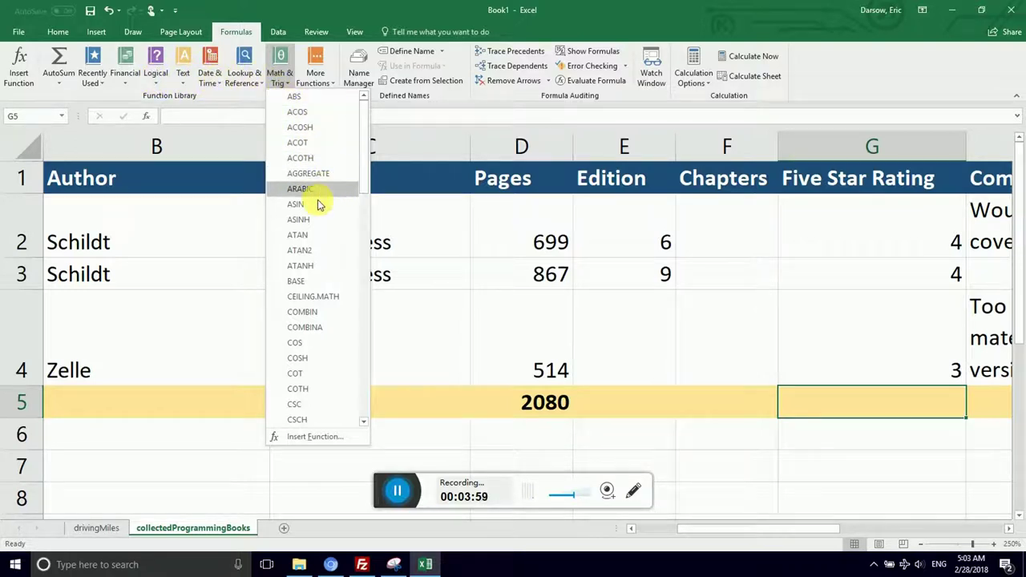
left_click(317, 88)
left_click(317, 88)
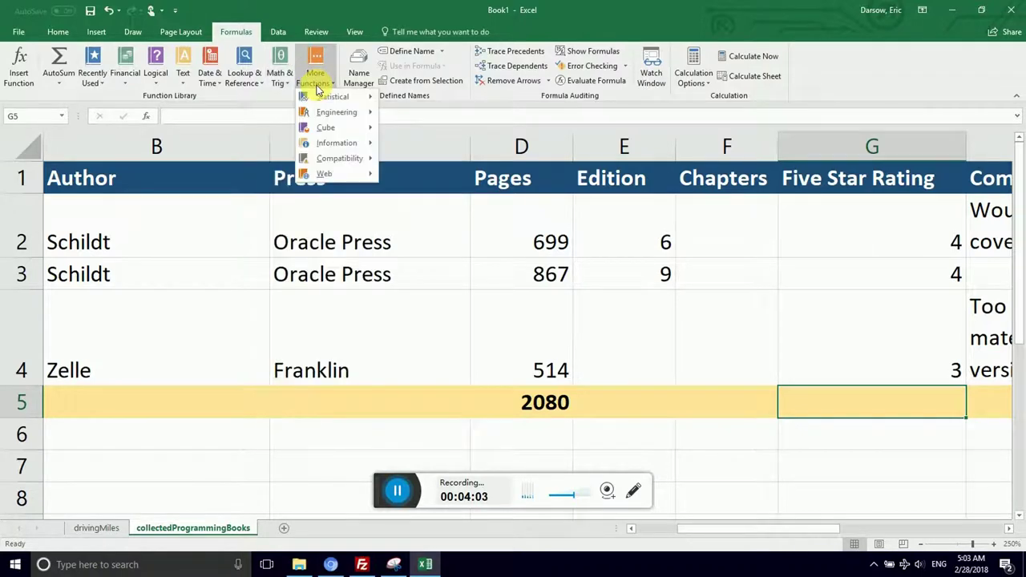
mouse_move(327, 101)
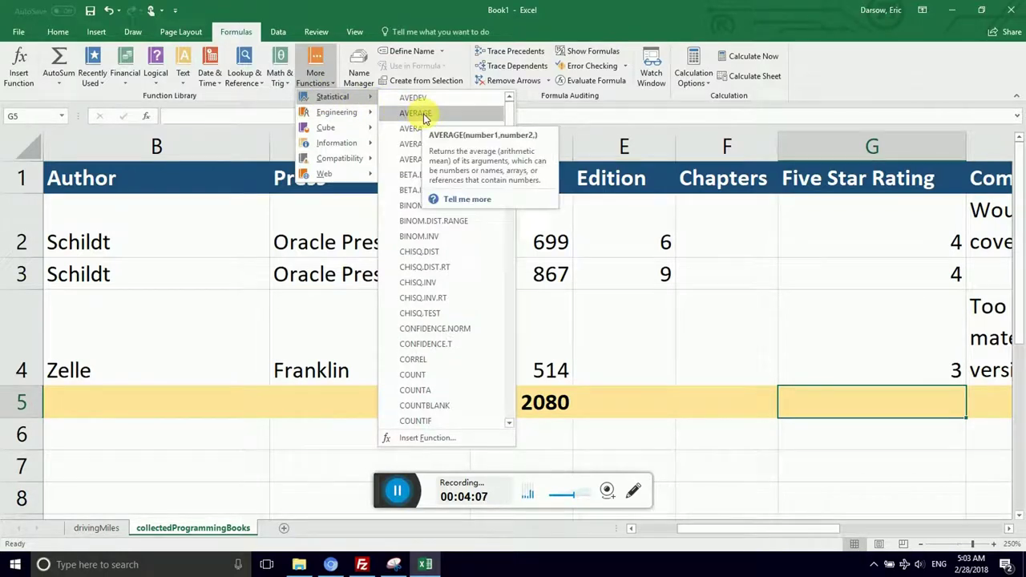
left_click(325, 76)
key("alt+Tab")
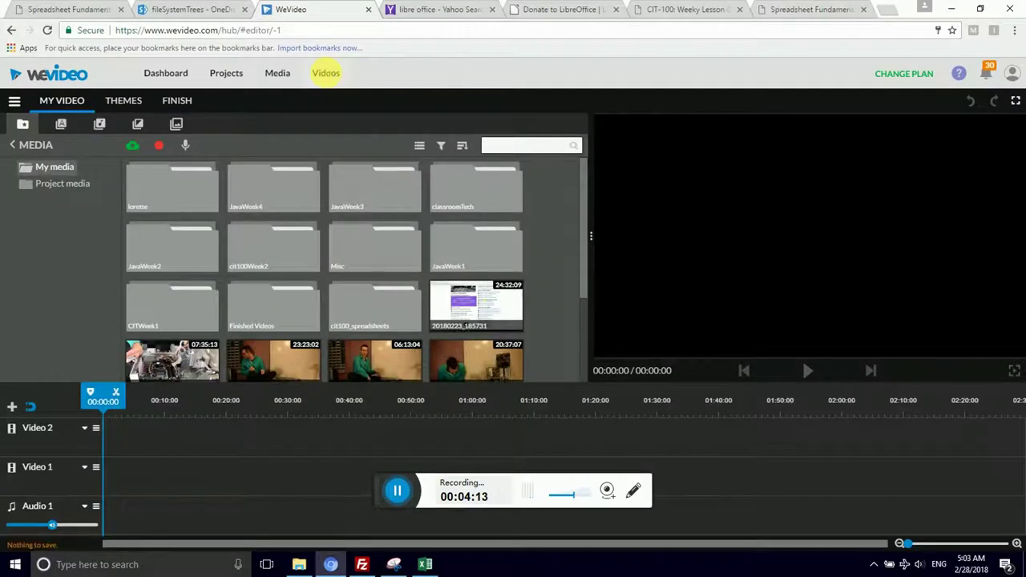
Step: Search DuckDuckGo for 'excel average function' in a new browser tab
key("ctrl+t")
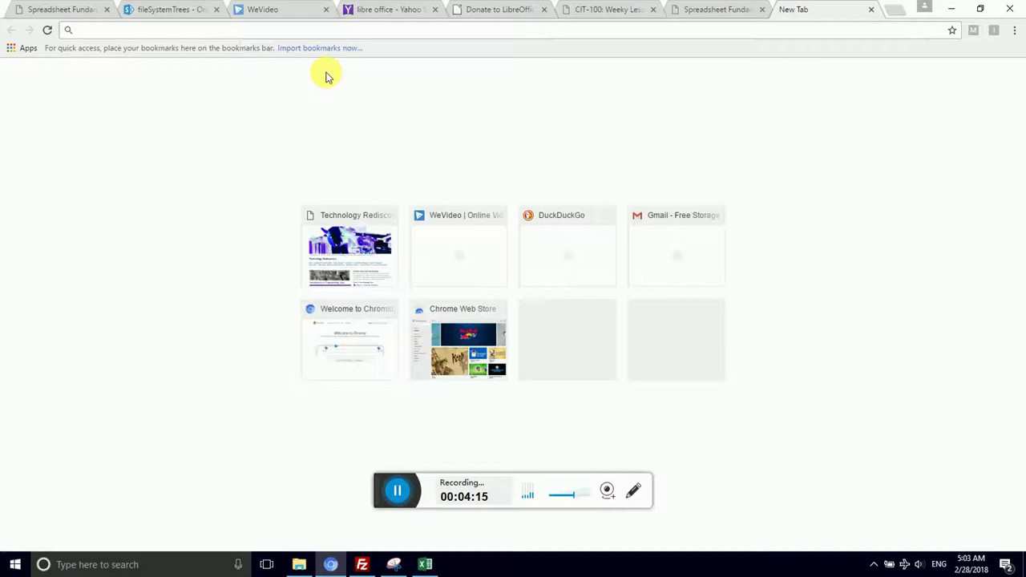
type("exc")
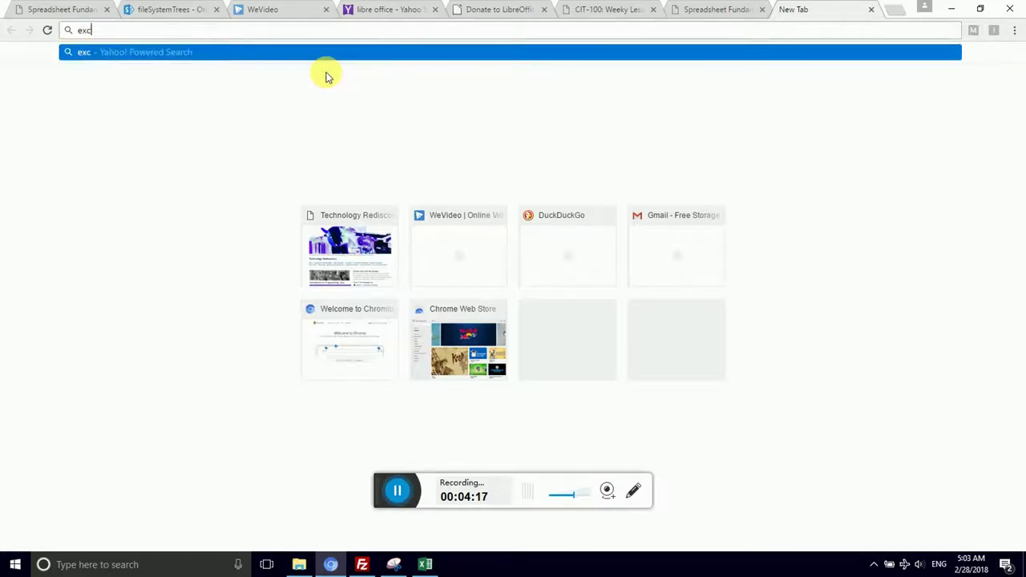
type("el aver")
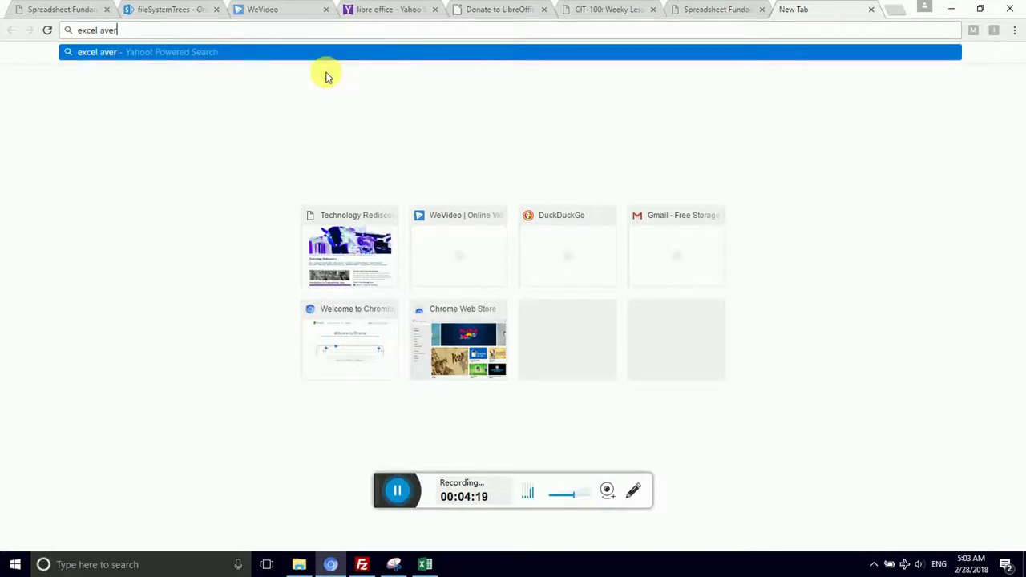
type("age function")
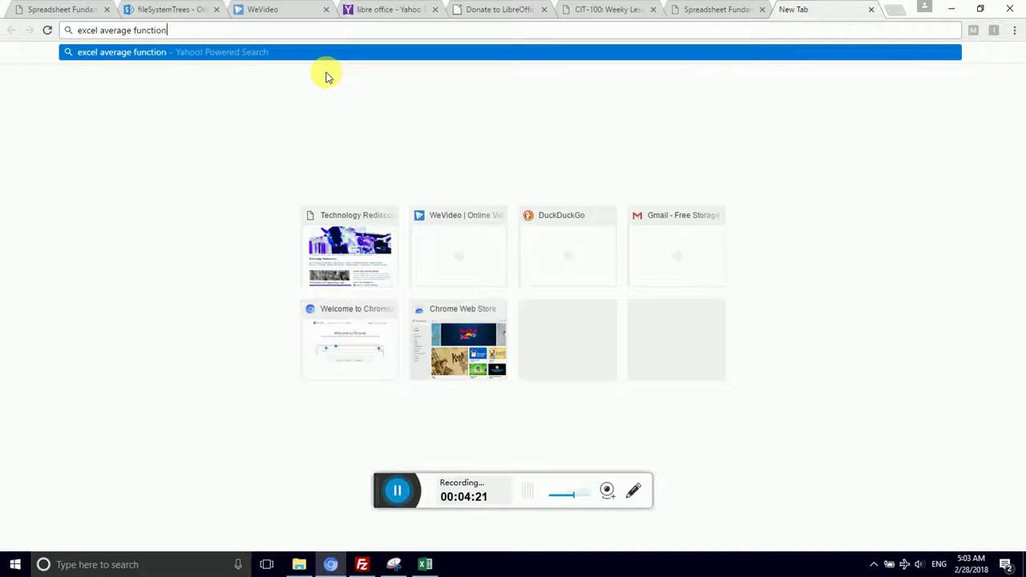
key("Return")
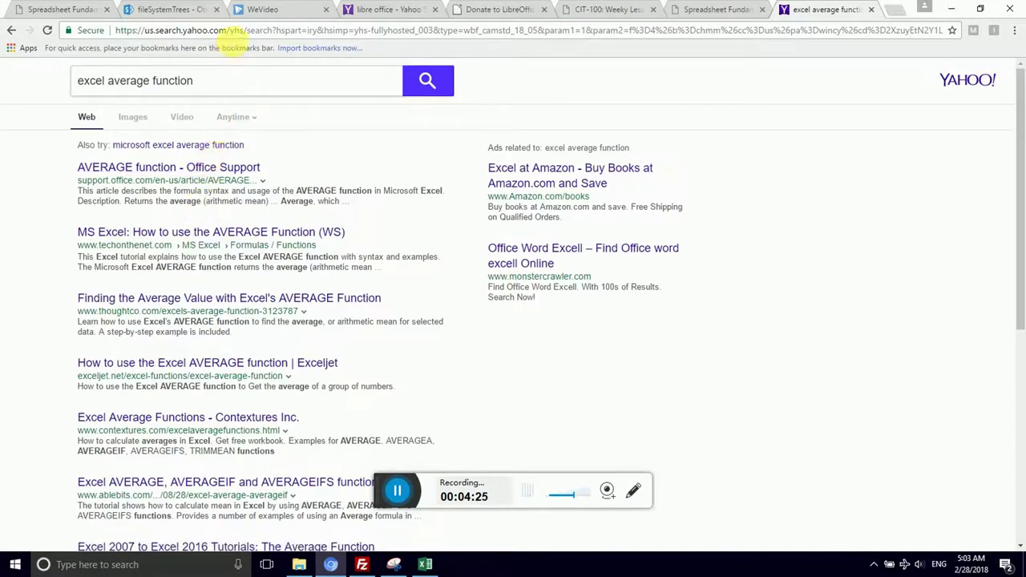
left_click(233, 31)
type("duckduckgo.com")
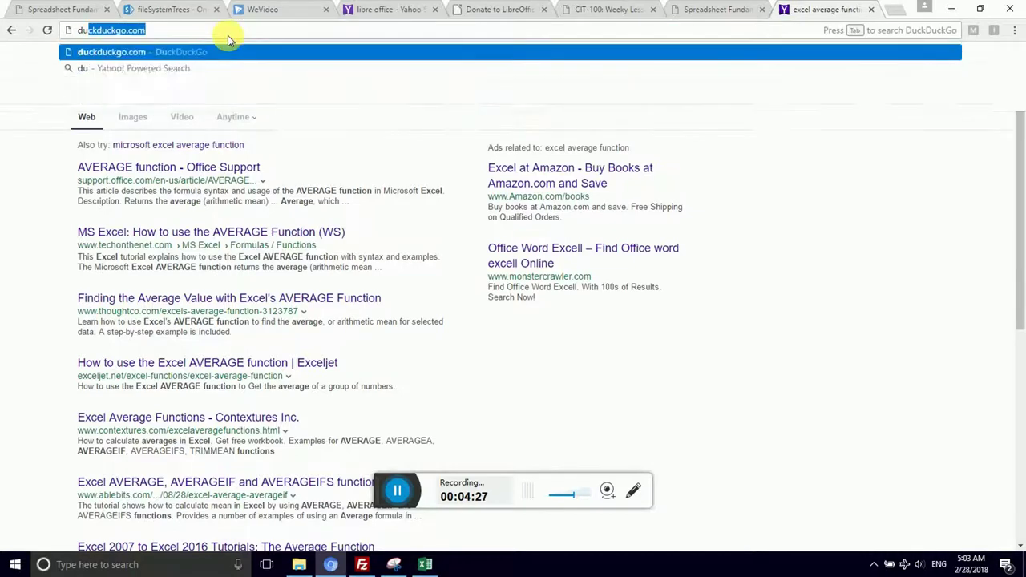
key("Return")
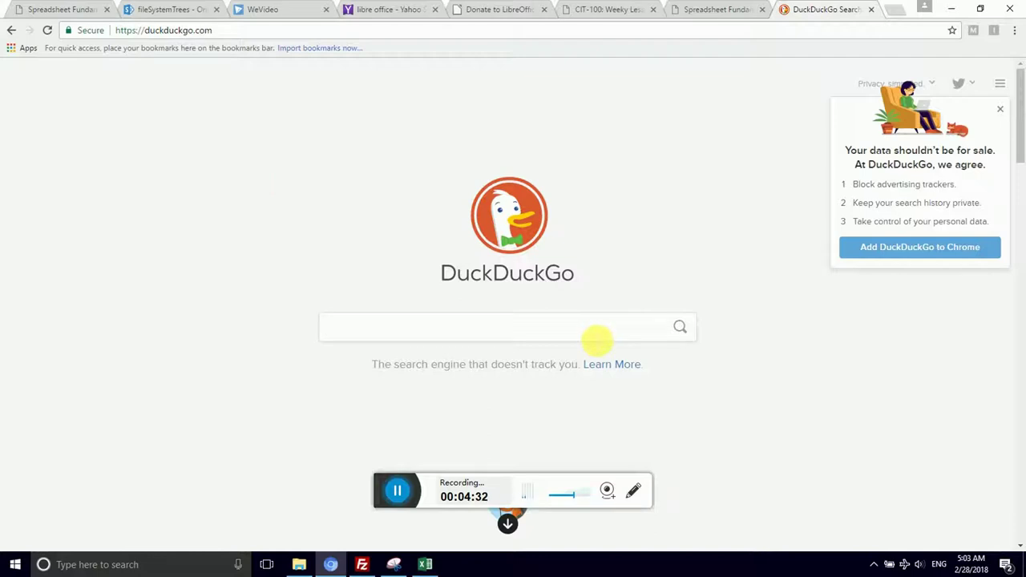
type("excel av")
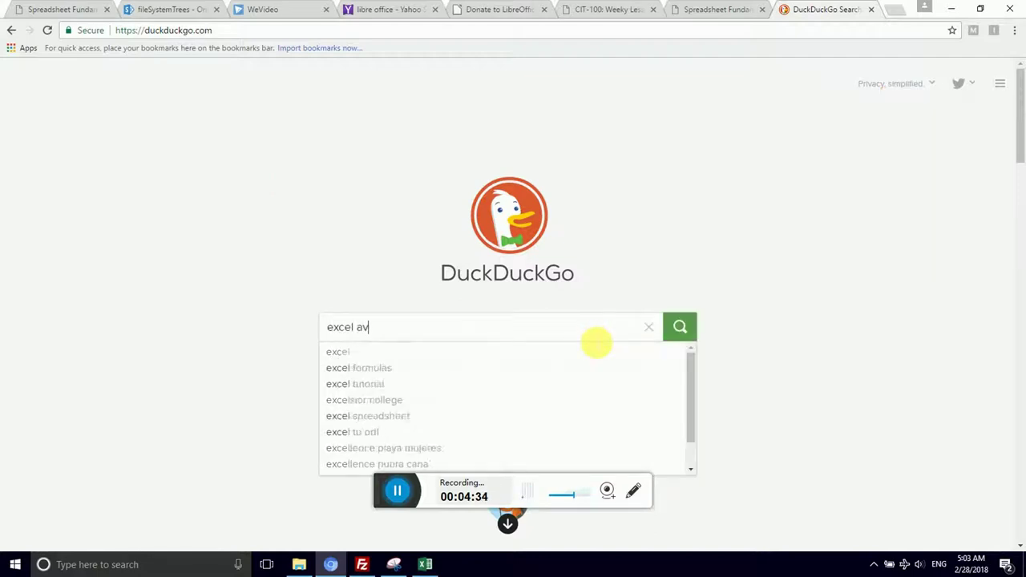
type("erage function")
key("Return")
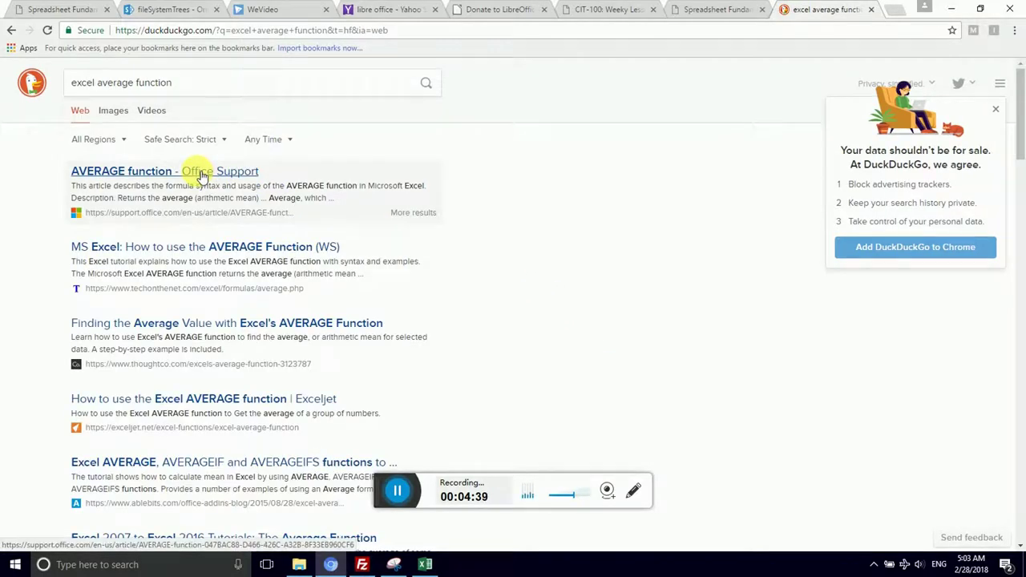
Step: Read Microsoft's AVERAGE function support article, then return to Excel
left_click(202, 173)
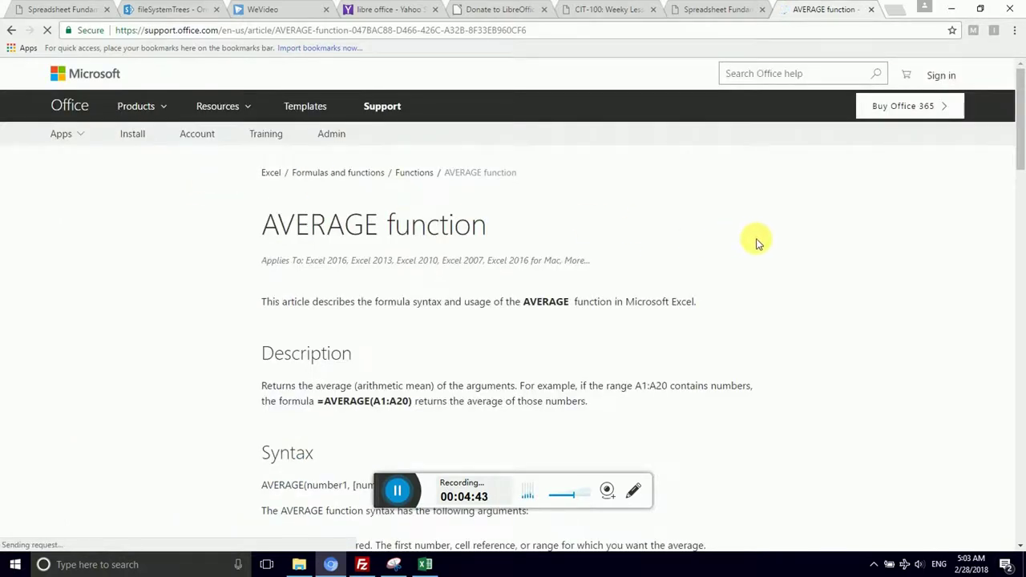
scroll(756, 241, "down", 3)
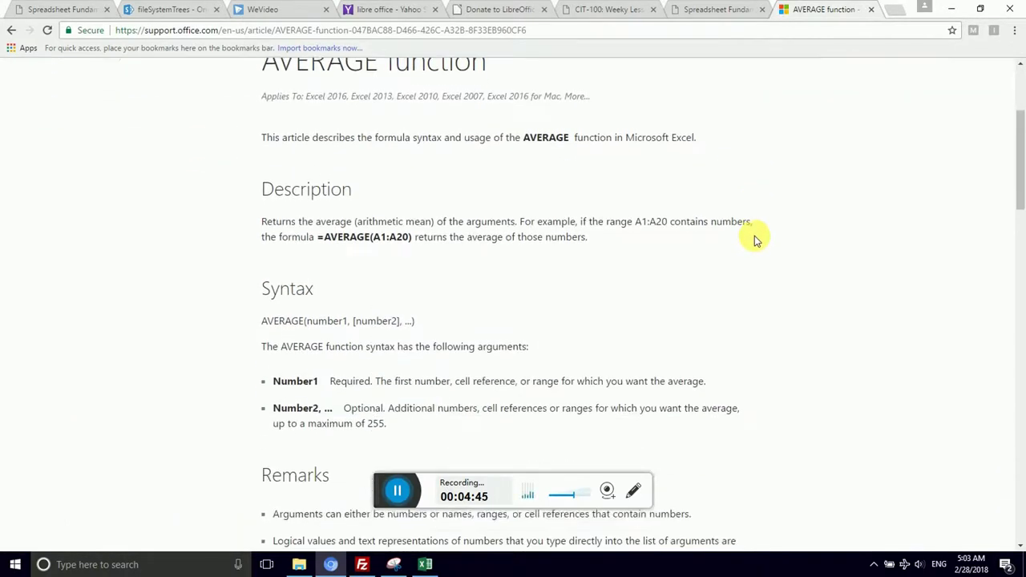
scroll(756, 240, "down", 7)
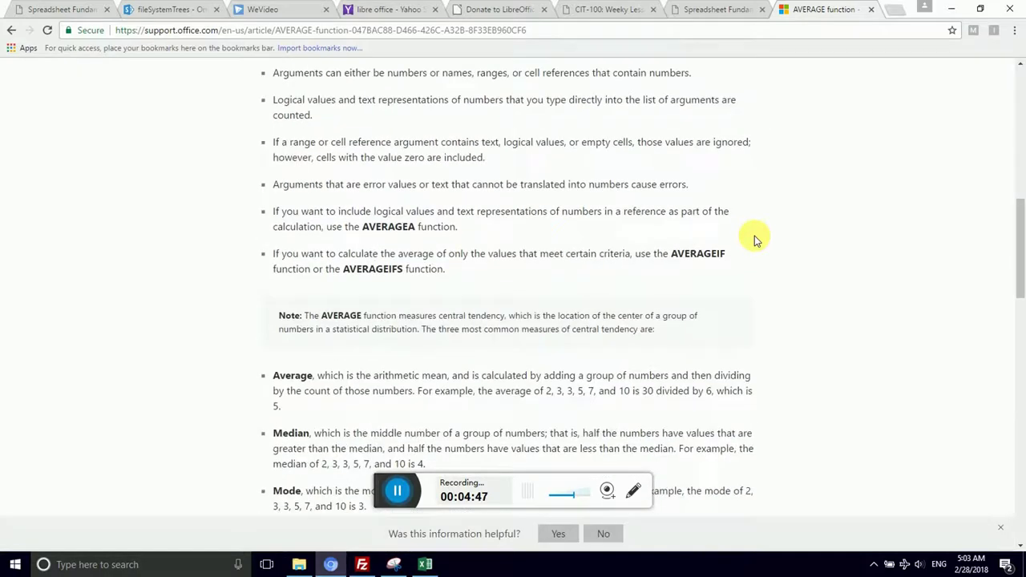
scroll(757, 240, "down", 5)
scroll(755, 239, "up", 15)
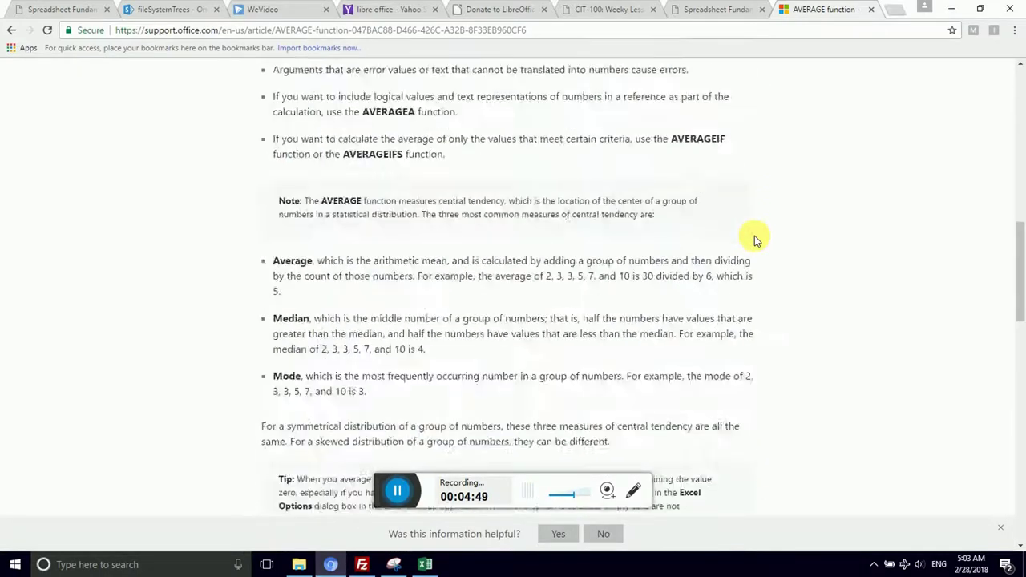
key("alt+Tab")
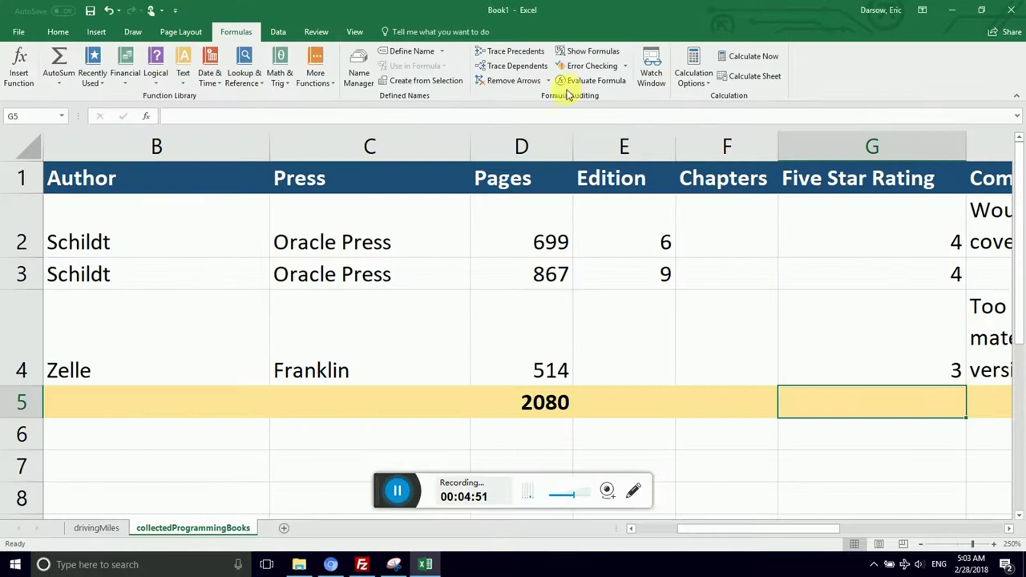
Step: Search Tell me for 'average' and open the AVERAGE function help article at its examples
left_click(458, 34)
type("a")
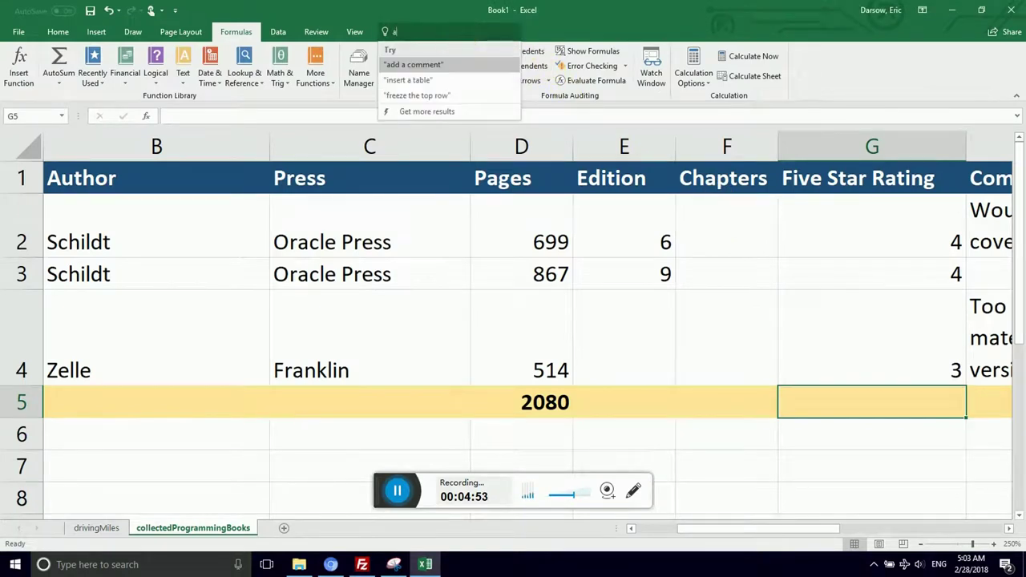
type("verage")
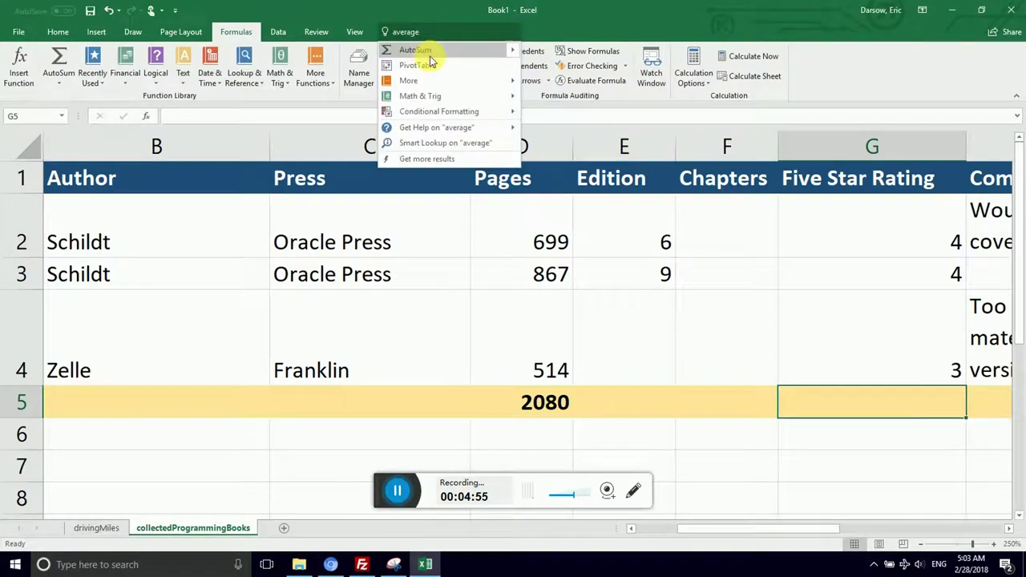
mouse_move(474, 130)
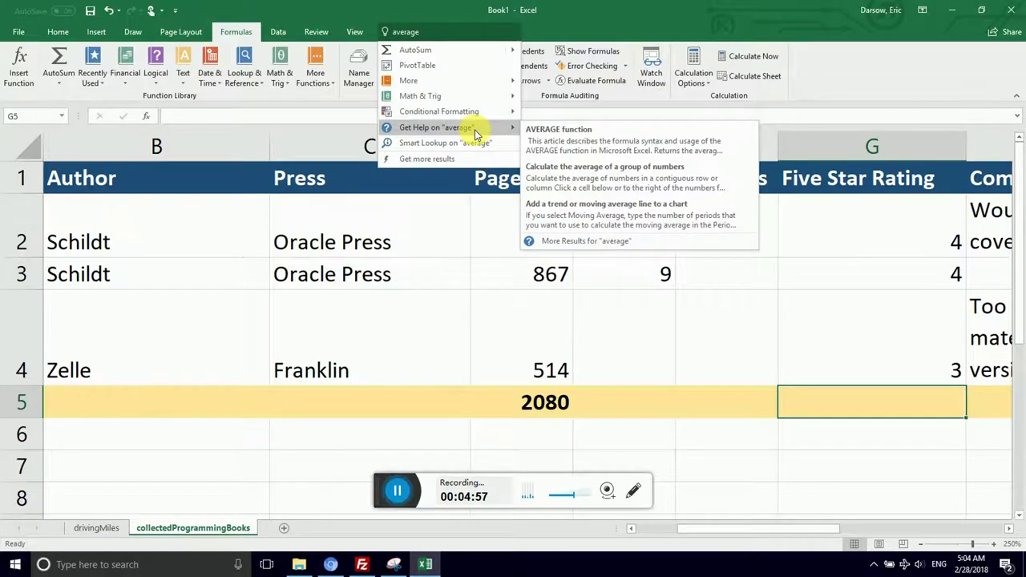
left_click(553, 141)
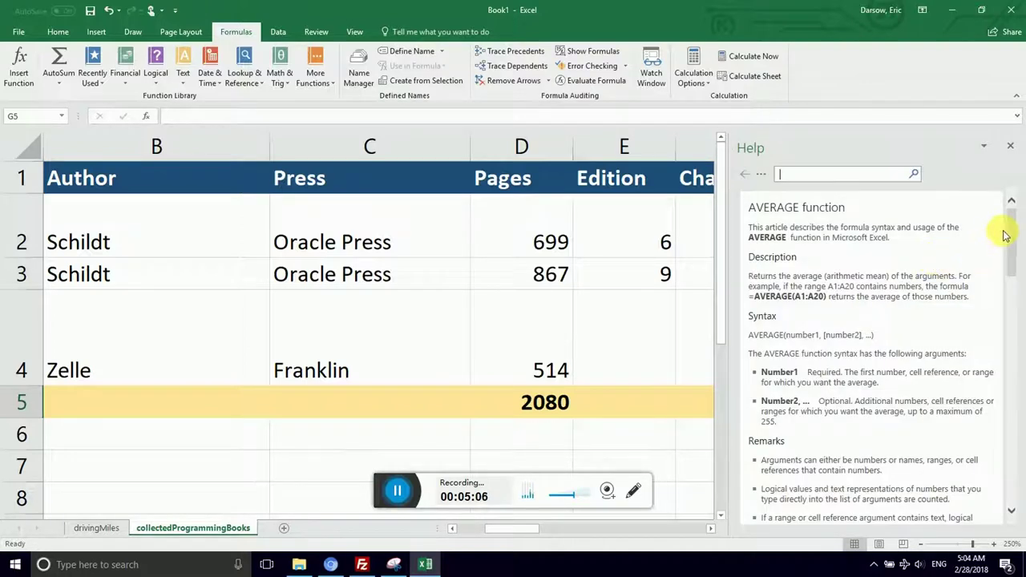
left_click_drag(1014, 238, 1010, 434)
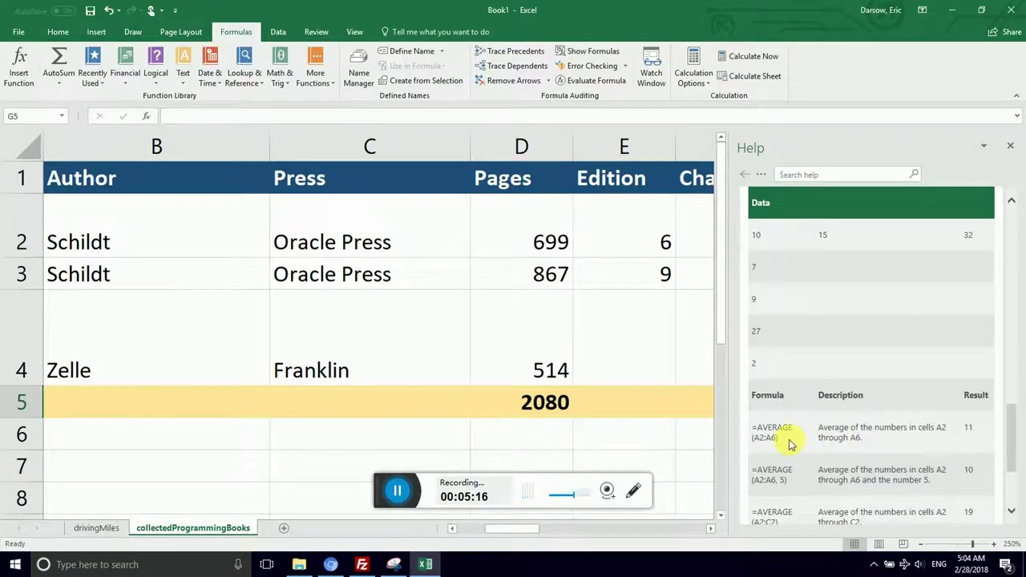
Step: Select G5, the Five Star Rating cell of the Total row
left_click(625, 427)
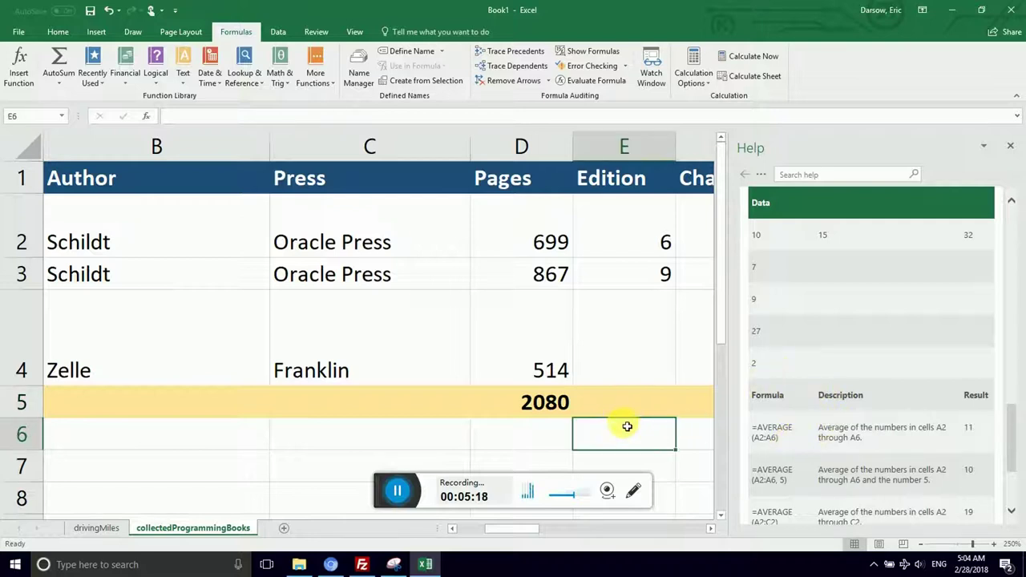
left_click(621, 409)
key("Right")
key("Right")
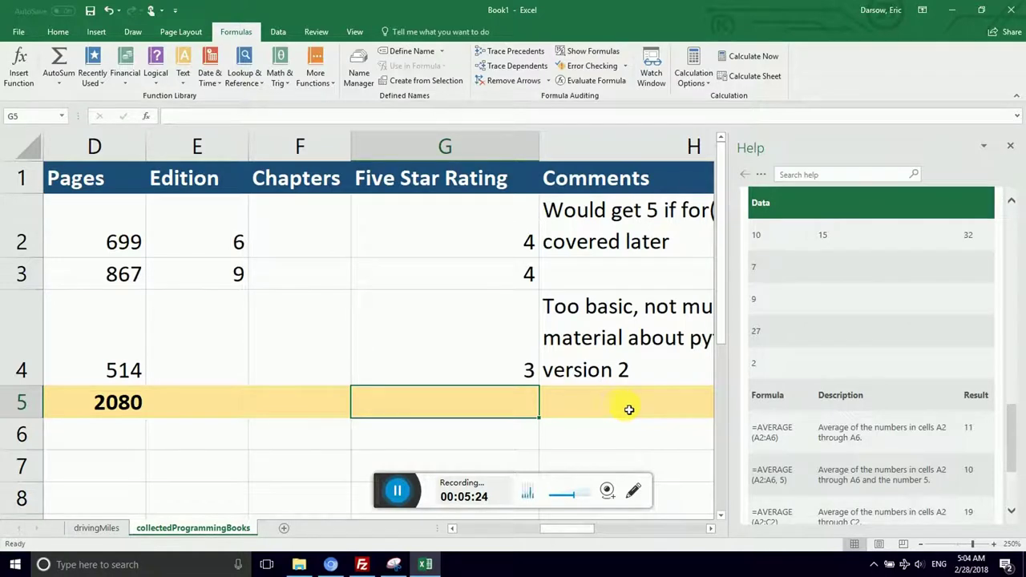
Step: Study the =AVERAGE(A1:A20) help example, then type =average into G5
left_click_drag(1012, 412, 1013, 207)
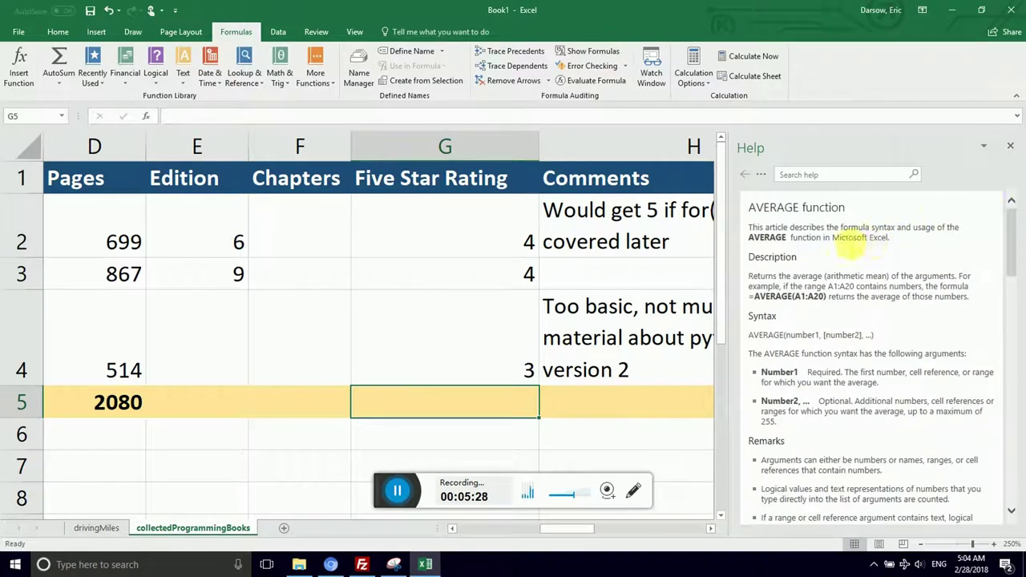
double_click(934, 276)
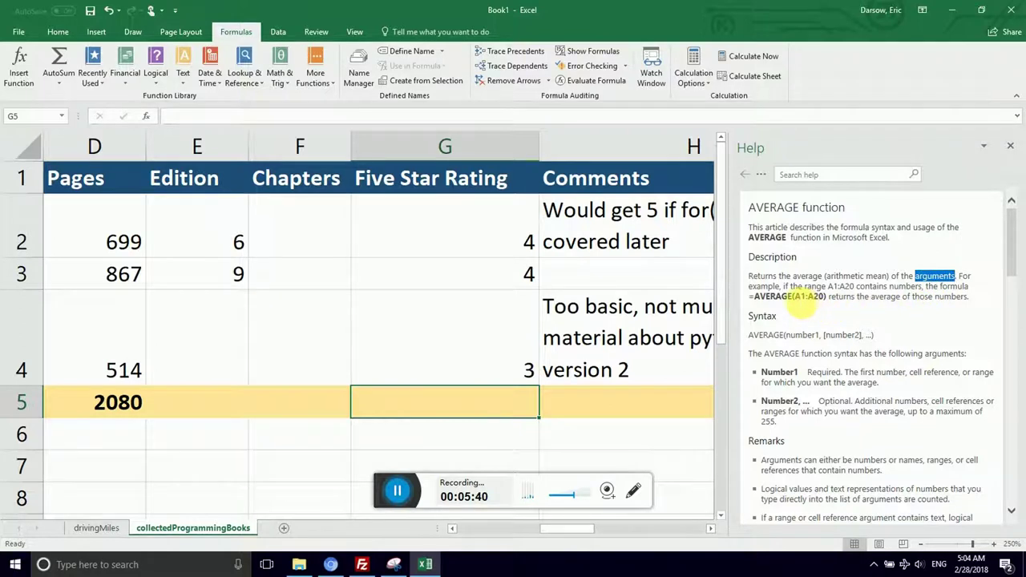
double_click(809, 297)
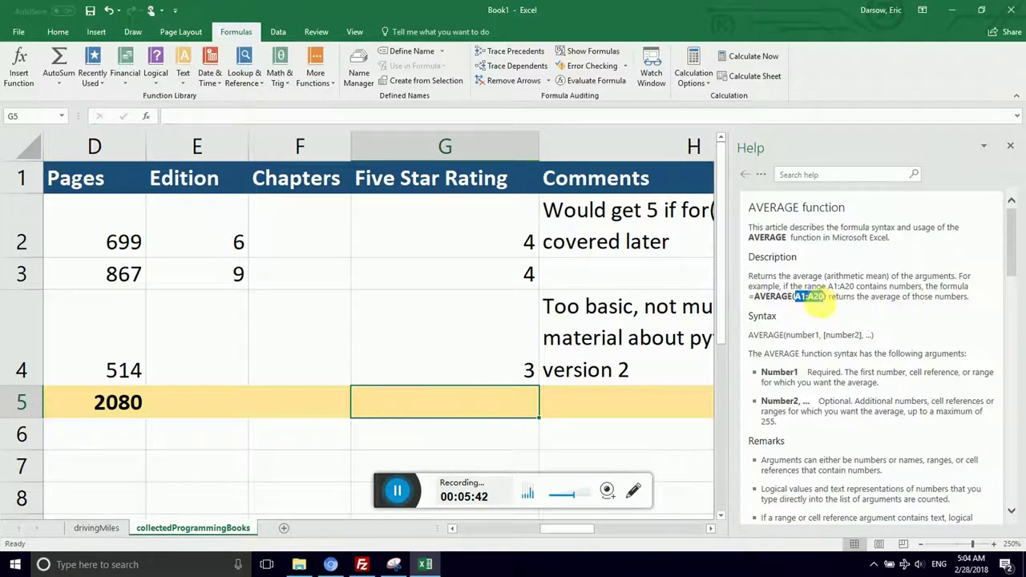
left_click(814, 298)
double_click(811, 297)
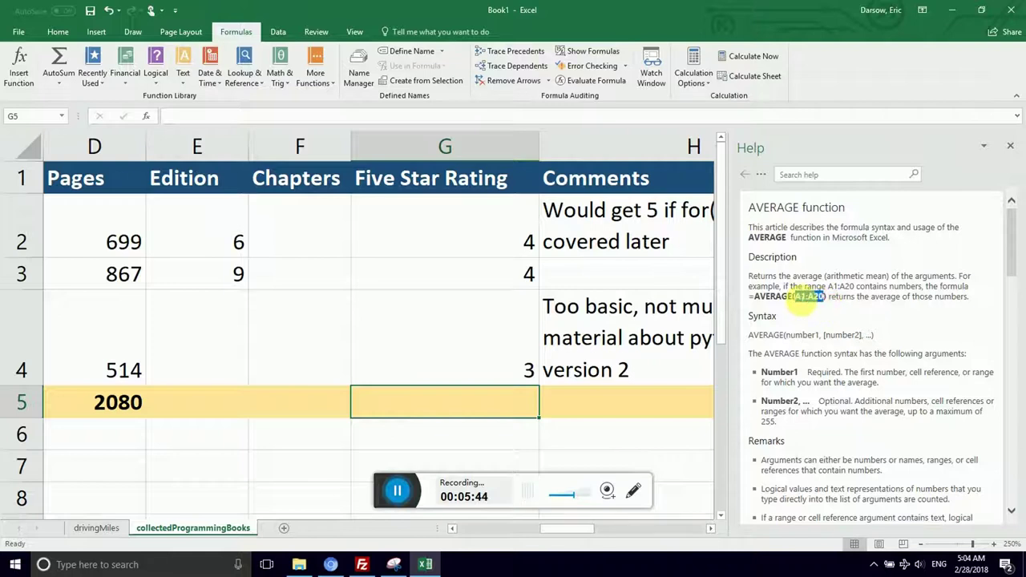
left_click(810, 304)
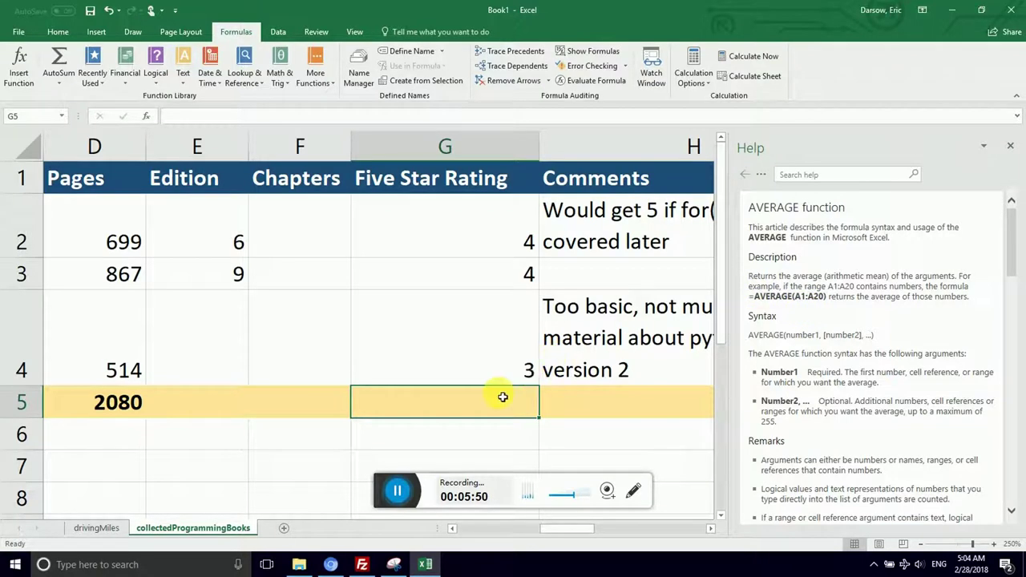
type("=average")
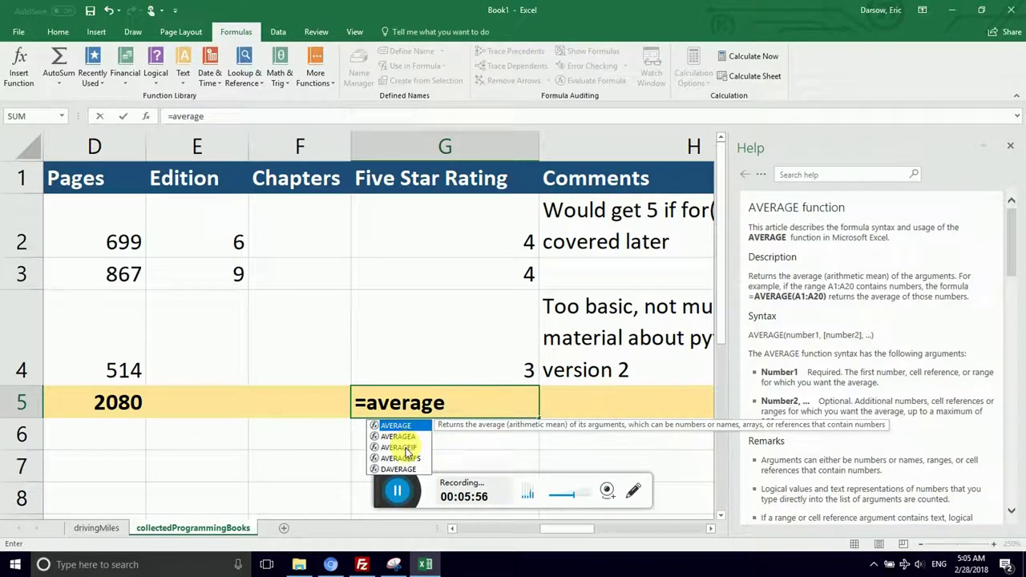
Step: Commit the bare =average formula in G5 and open its #NAME? error options
key("Return")
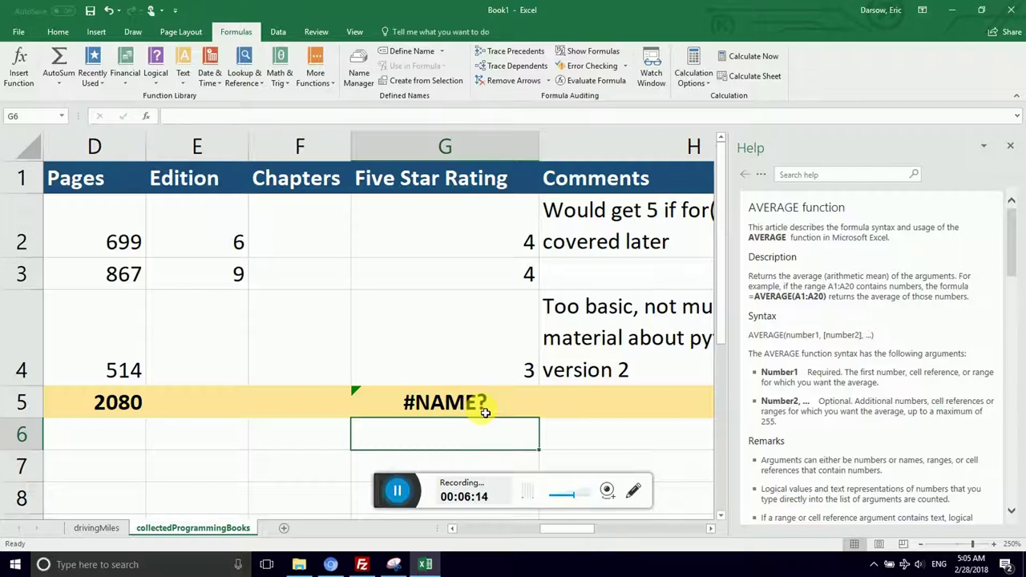
left_click(441, 414)
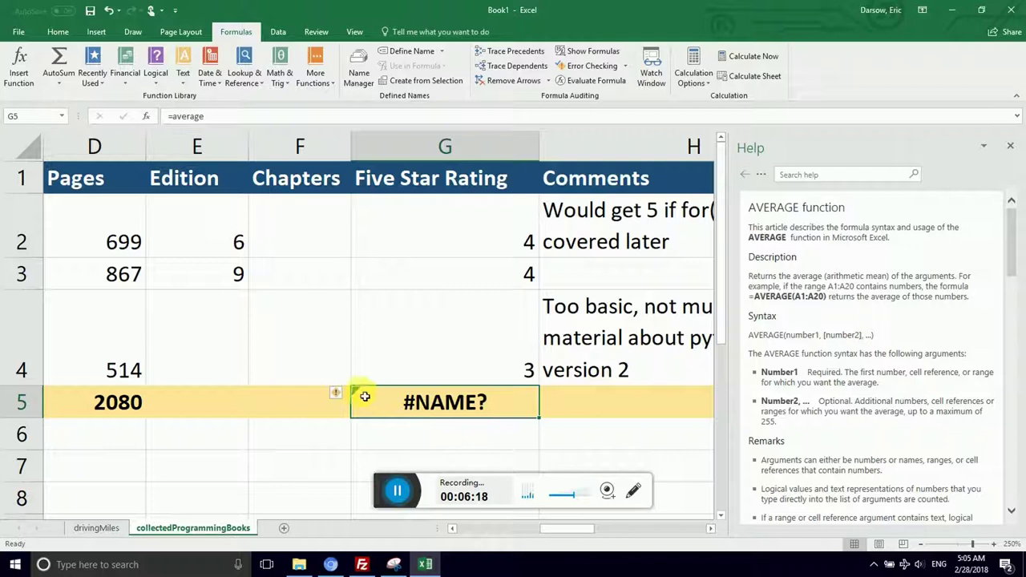
mouse_move(336, 395)
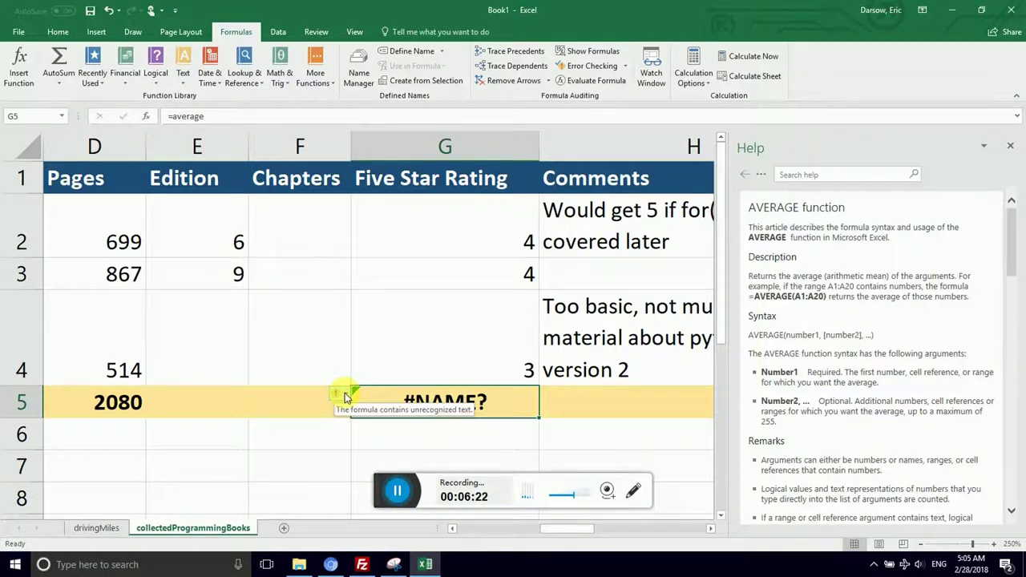
left_click(344, 393)
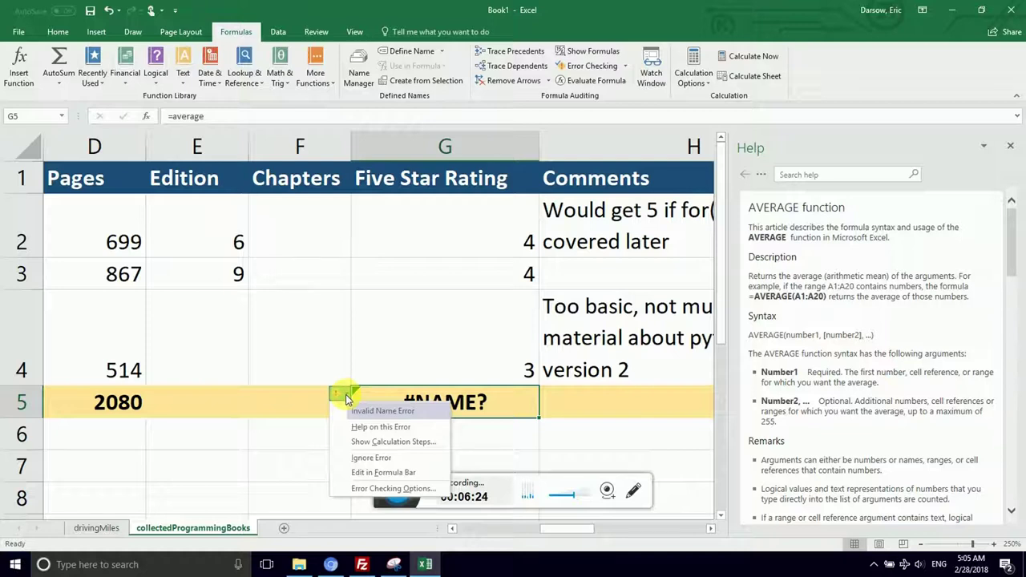
Step: Show help on correcting the #NAME? error, then reopen G5's =average formula in the formula bar
left_click(373, 428)
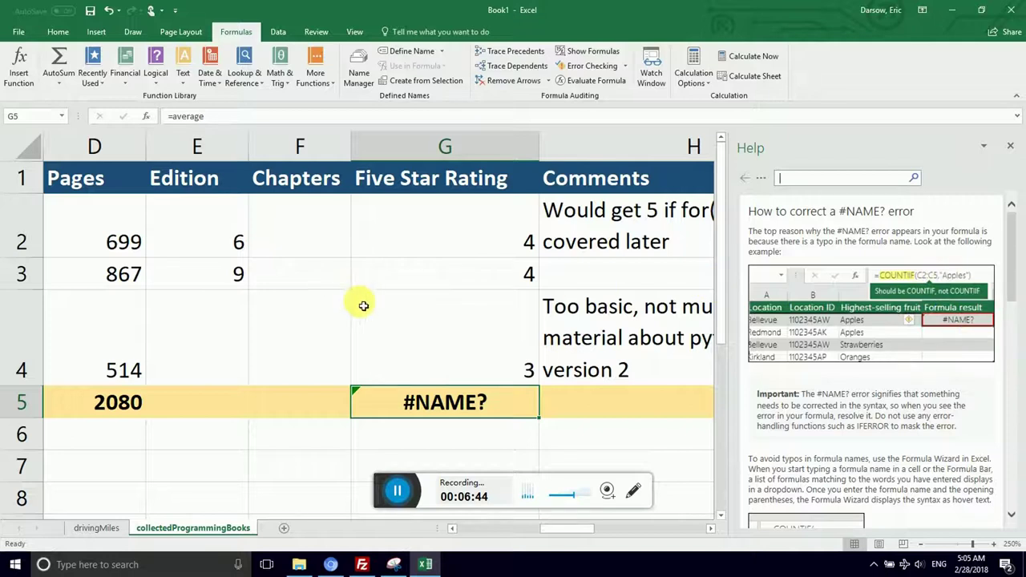
left_click(428, 393)
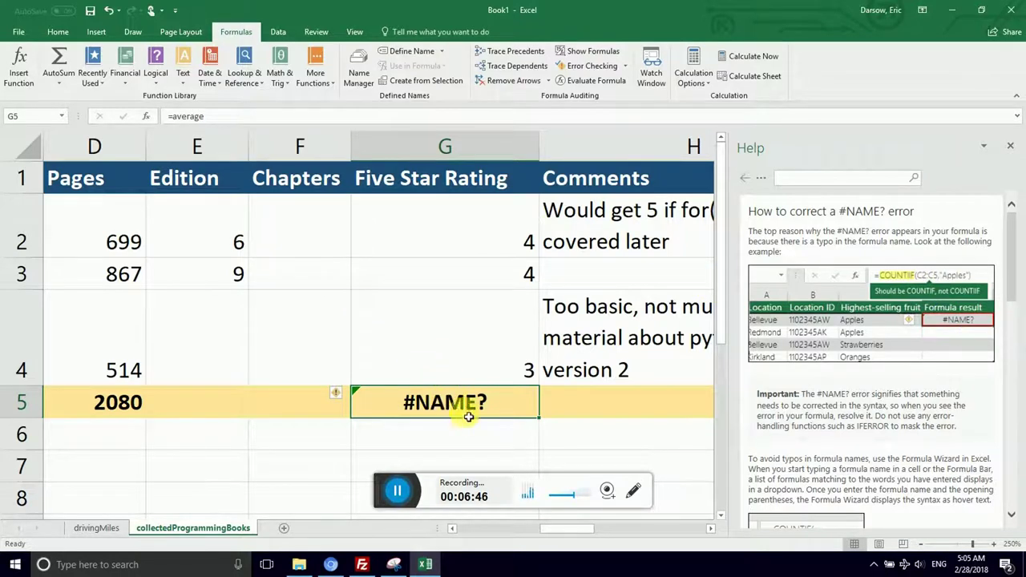
left_click(451, 365)
left_click(449, 400)
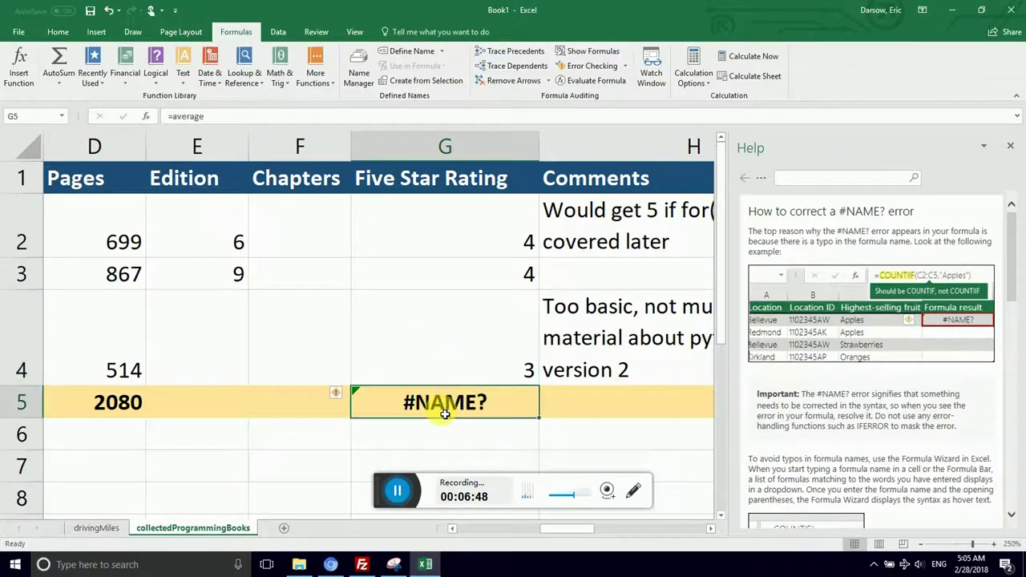
left_click(207, 117)
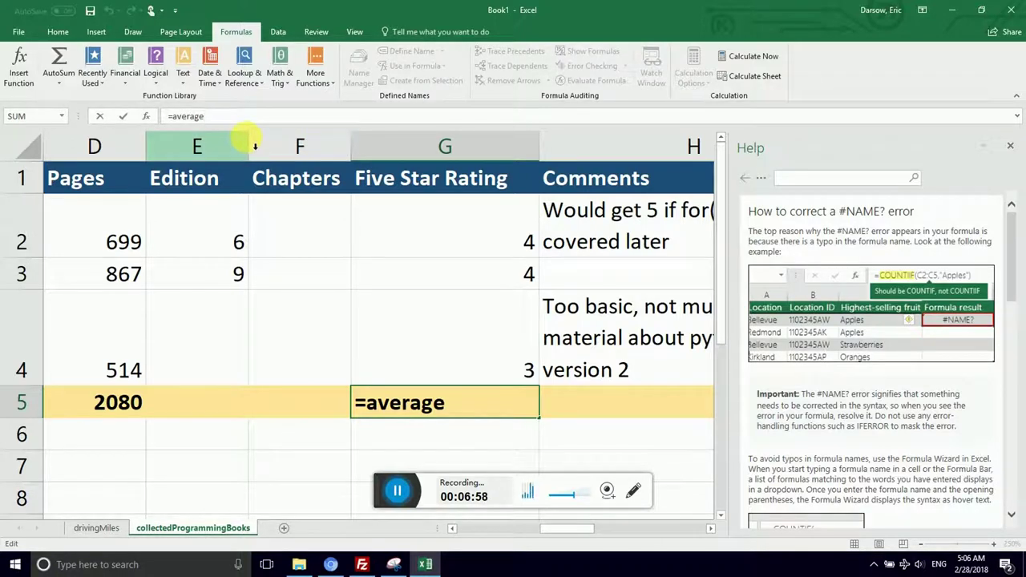
Step: Complete G5's formula as =average(G2:G4), giving 3.666666667
type("(")
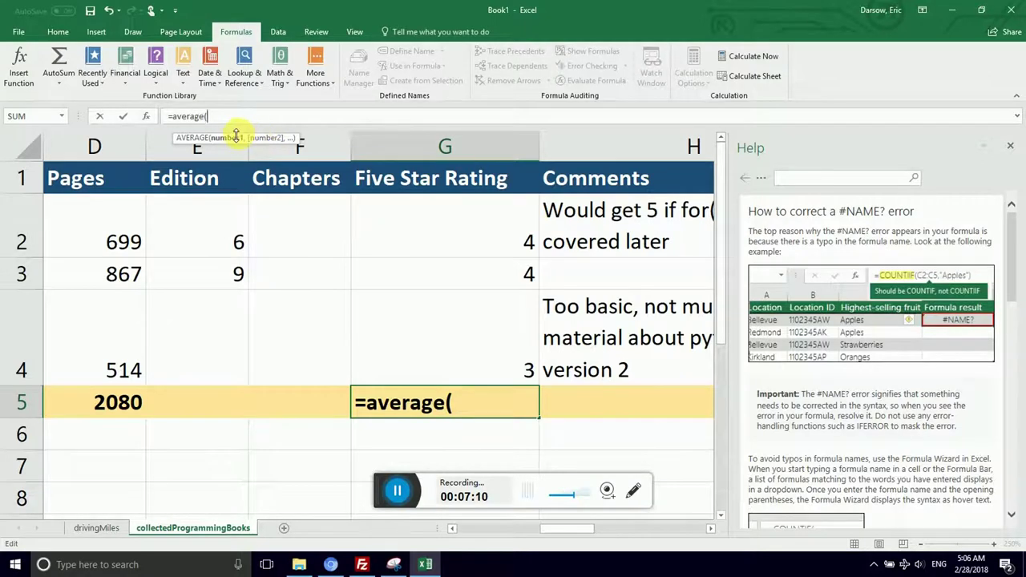
left_click(476, 218)
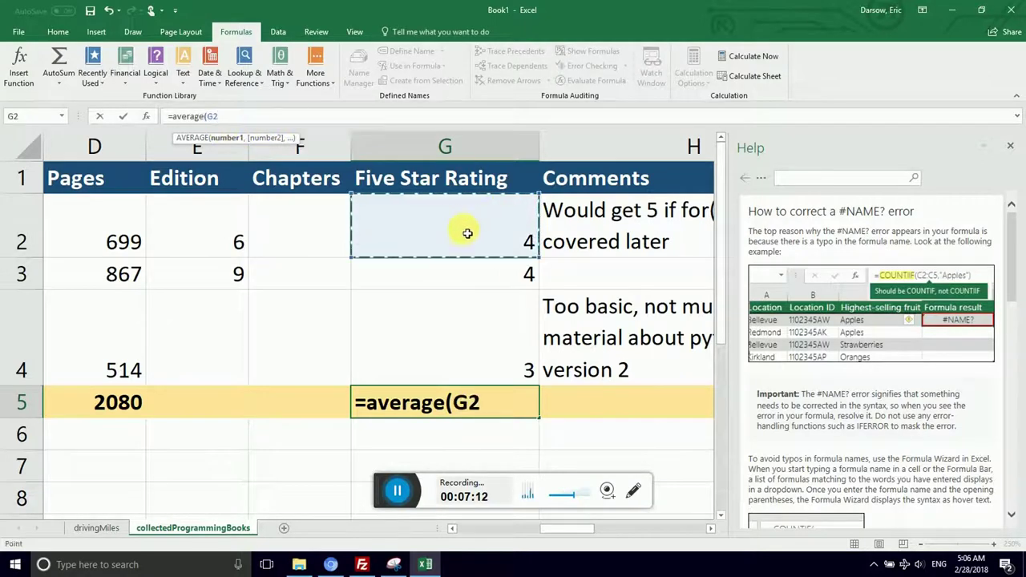
left_click_drag(467, 233, 459, 334)
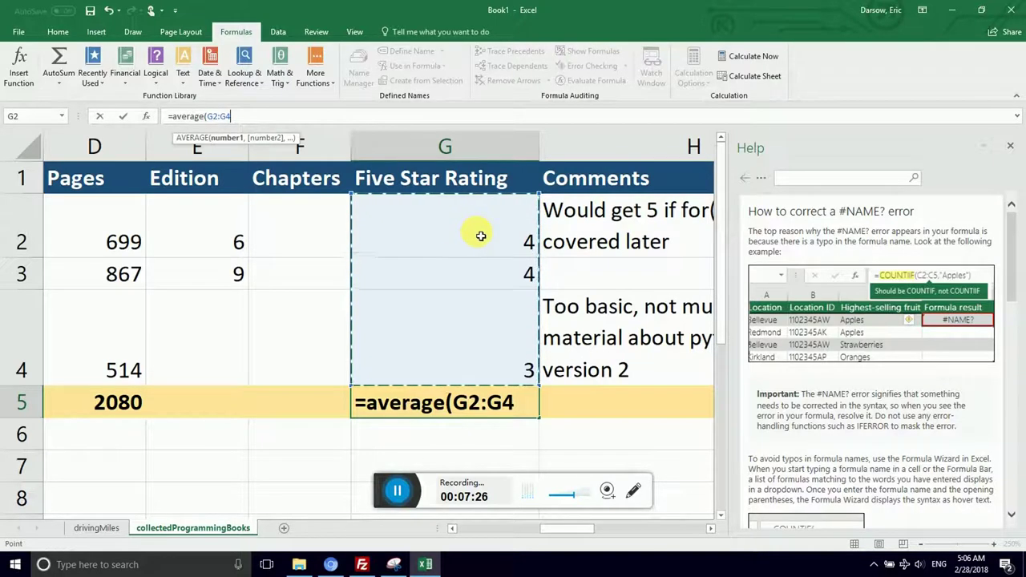
type(")")
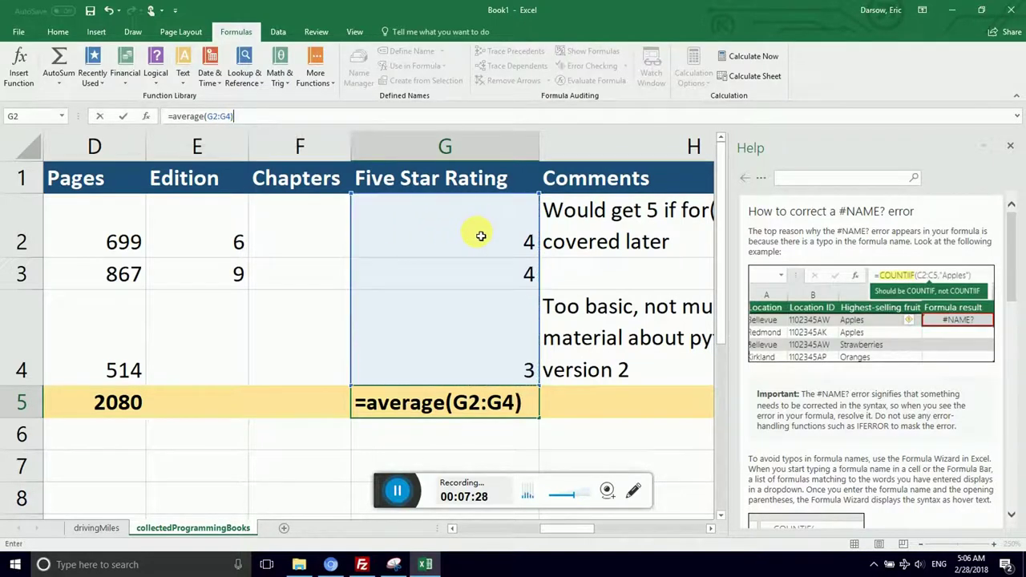
key("Return")
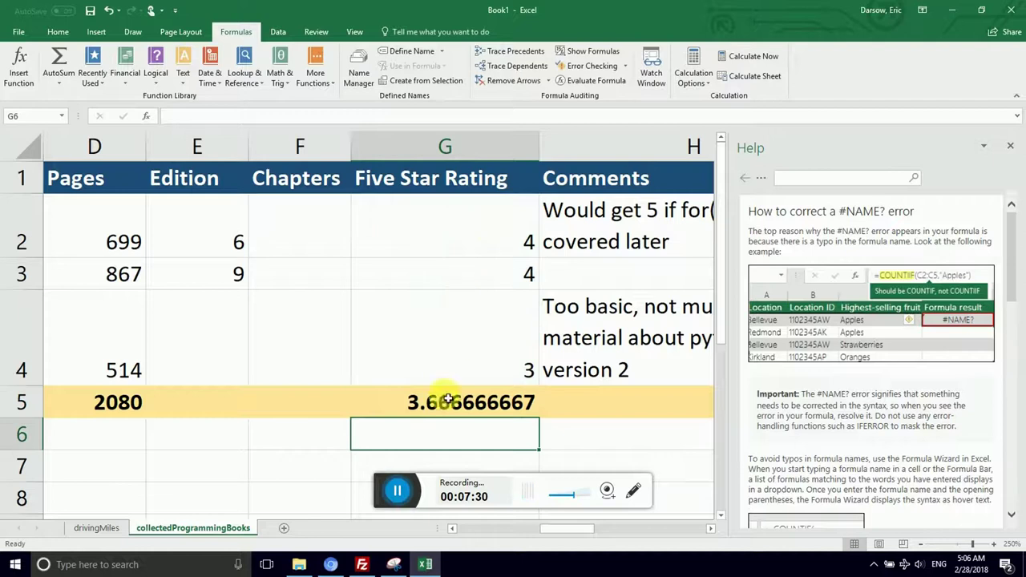
Step: Remove decimal places from G5's average with Decrease Decimal on the Home tab
left_click(446, 407)
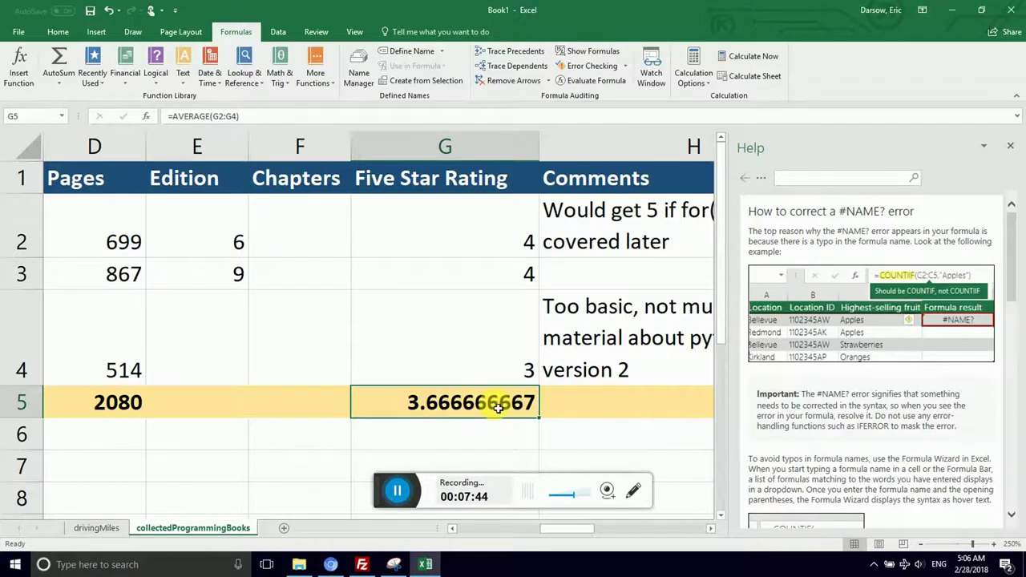
left_click(61, 34)
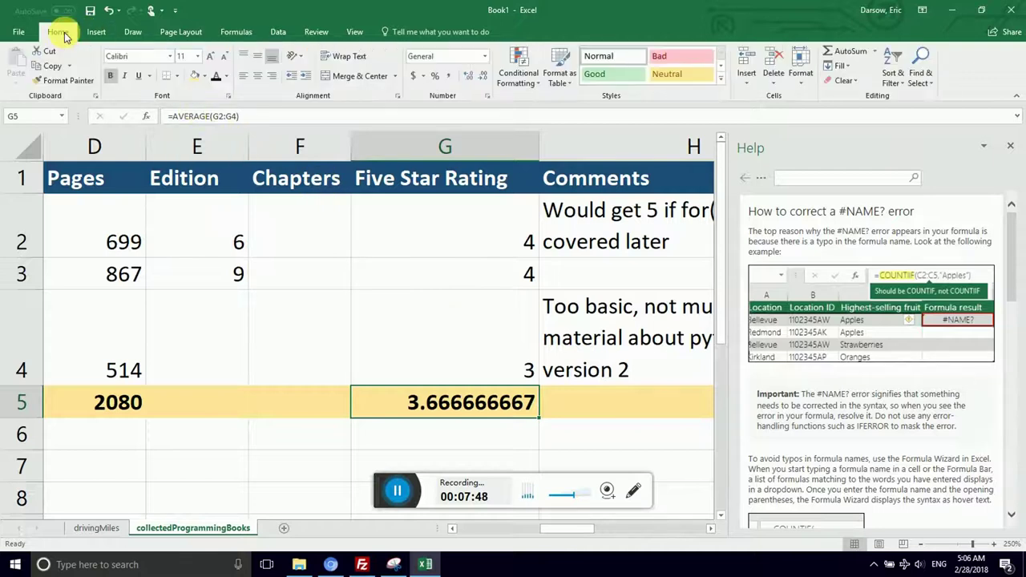
left_click(484, 78)
left_click(484, 78)
left_click(485, 78)
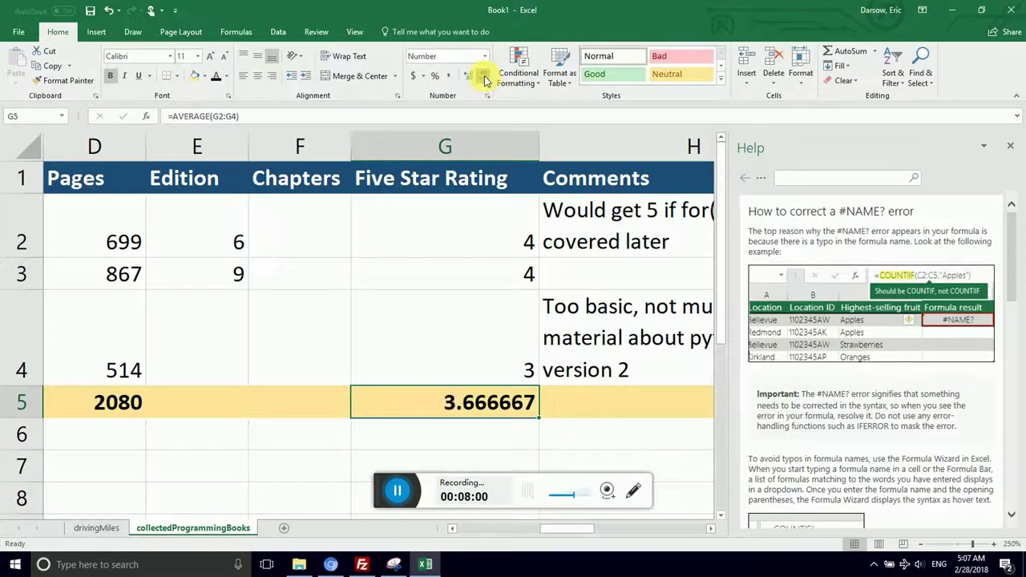
left_click(485, 78)
left_click(485, 77)
left_click(485, 78)
left_click(485, 78)
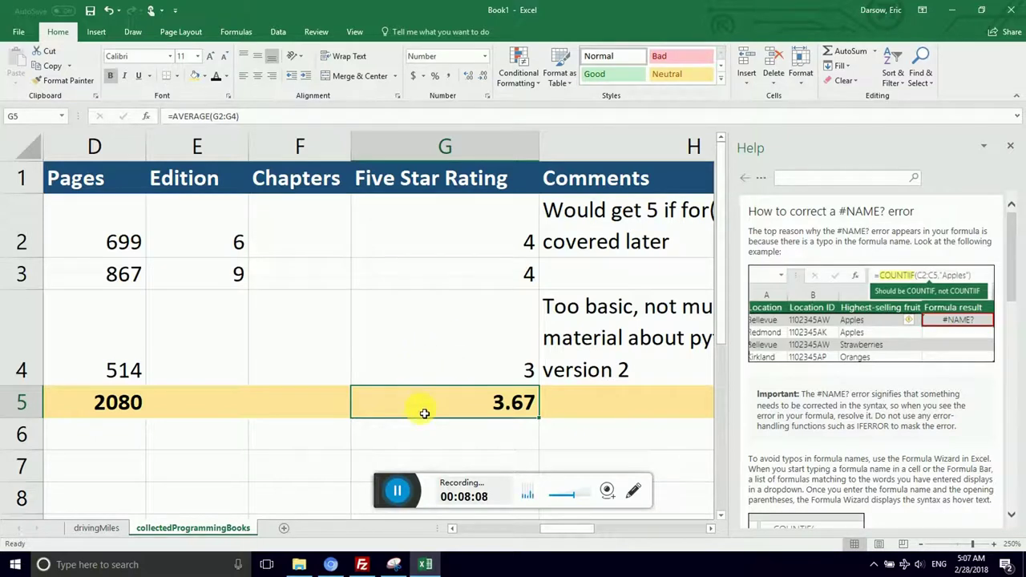
Step: Add five decimal places back to G5's average until it shows ####
left_click(472, 80)
left_click(473, 80)
left_click(472, 80)
left_click(473, 80)
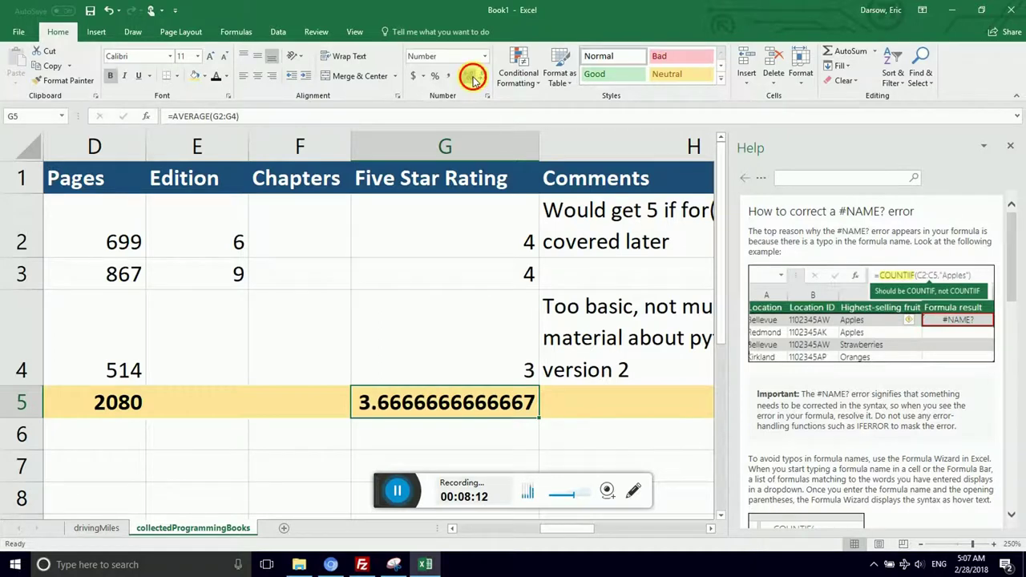
left_click(473, 80)
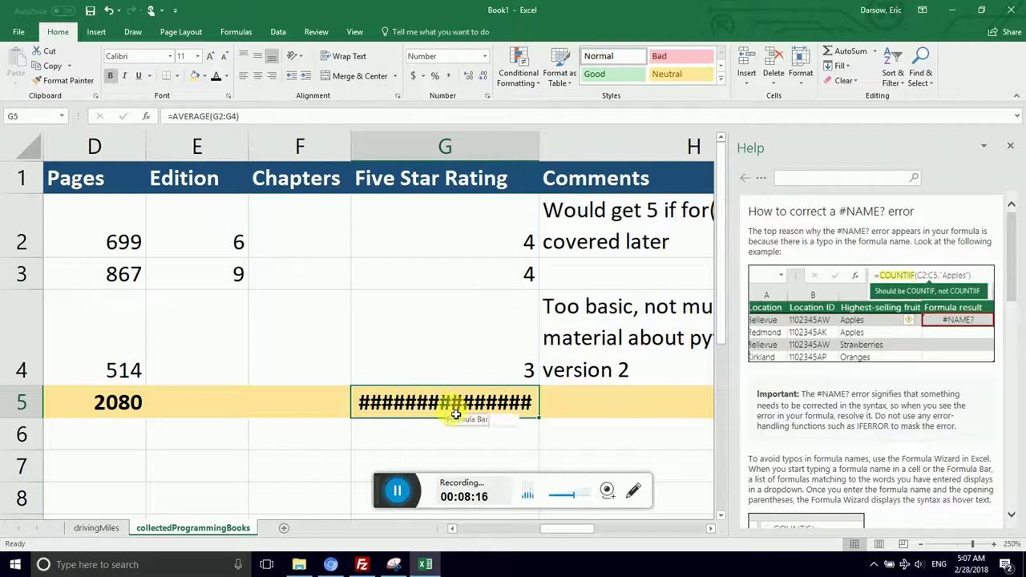
Step: Widen column G so the long average fits
mouse_move(455, 414)
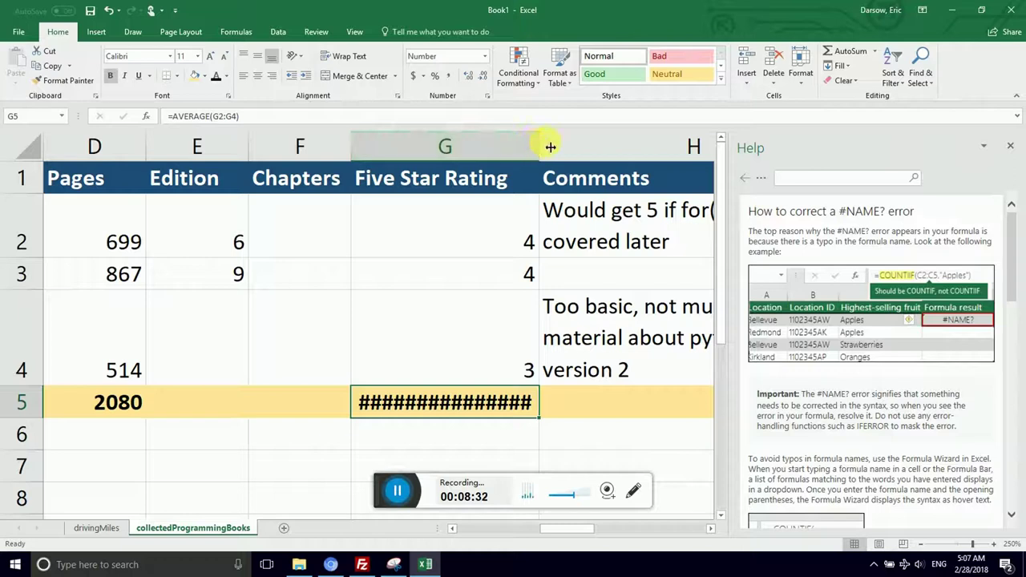
left_click_drag(542, 151, 639, 151)
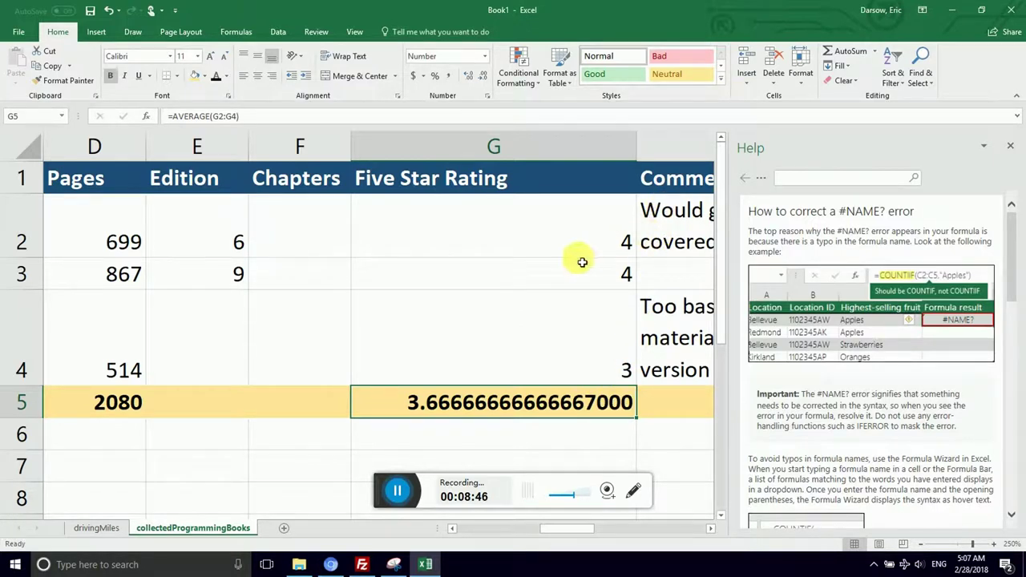
left_click_drag(583, 255, 563, 282)
Step: Round G5's average to 3.67 and autofit column G to its Five Star Rating header
left_click(536, 410)
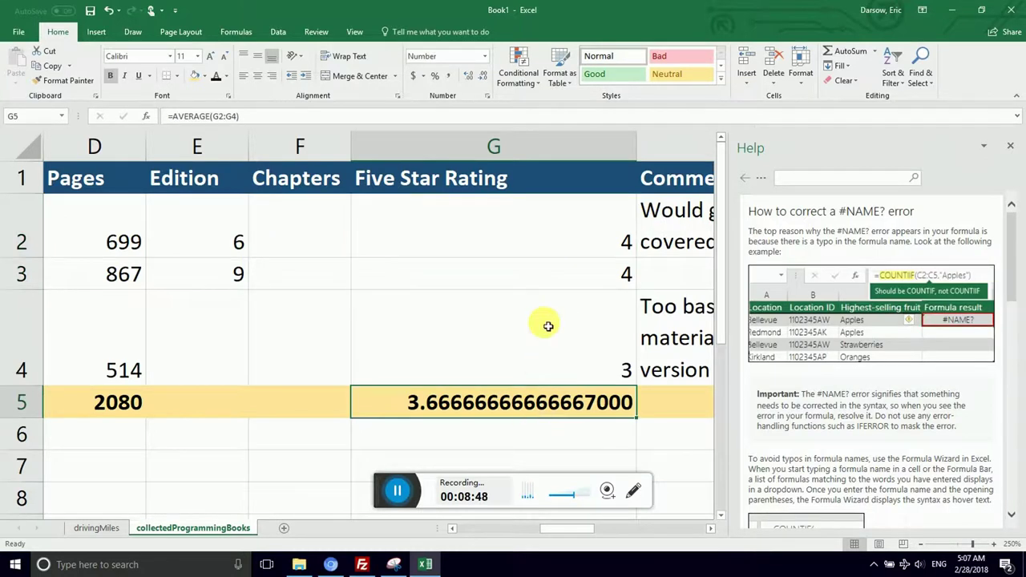
left_click(477, 76)
left_click(477, 75)
left_click(477, 75)
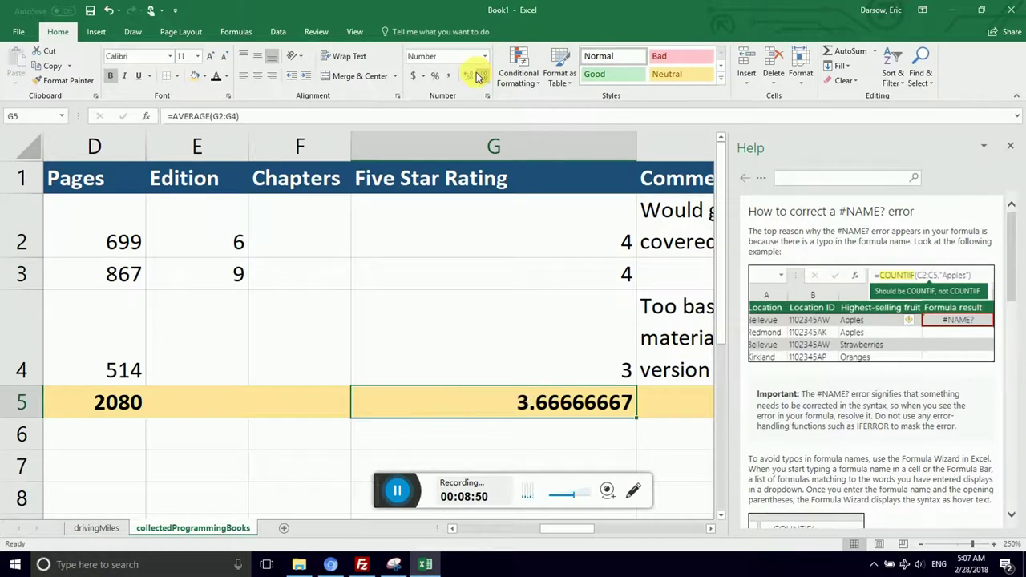
left_click(477, 75)
left_click(477, 76)
left_click(477, 75)
left_click(477, 75)
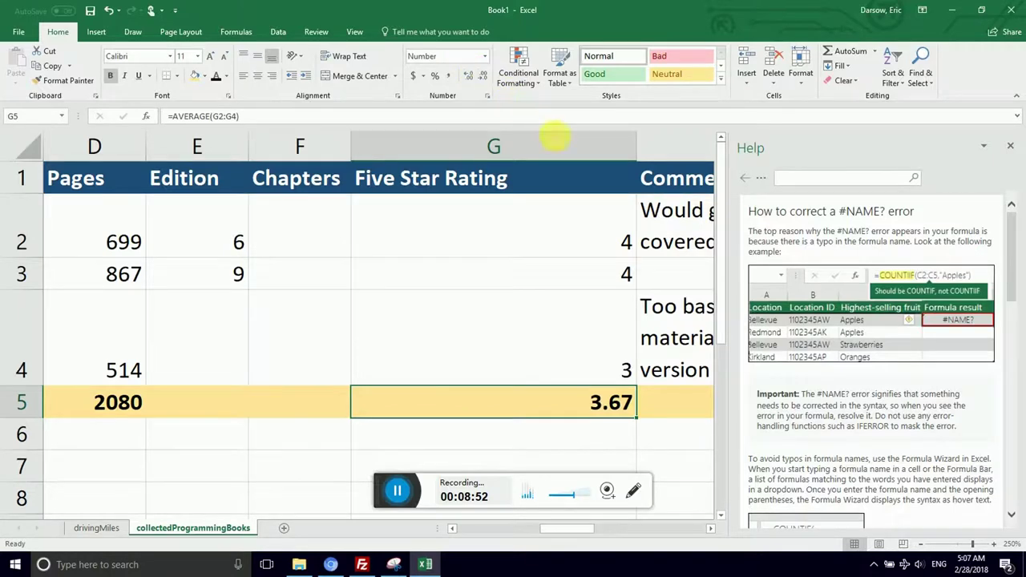
left_click(592, 224)
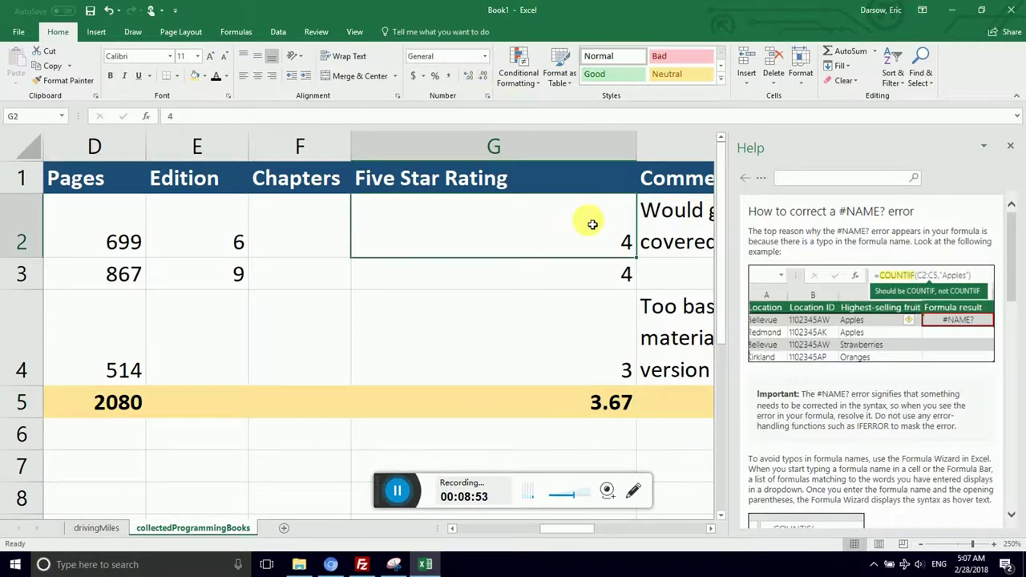
double_click(641, 158)
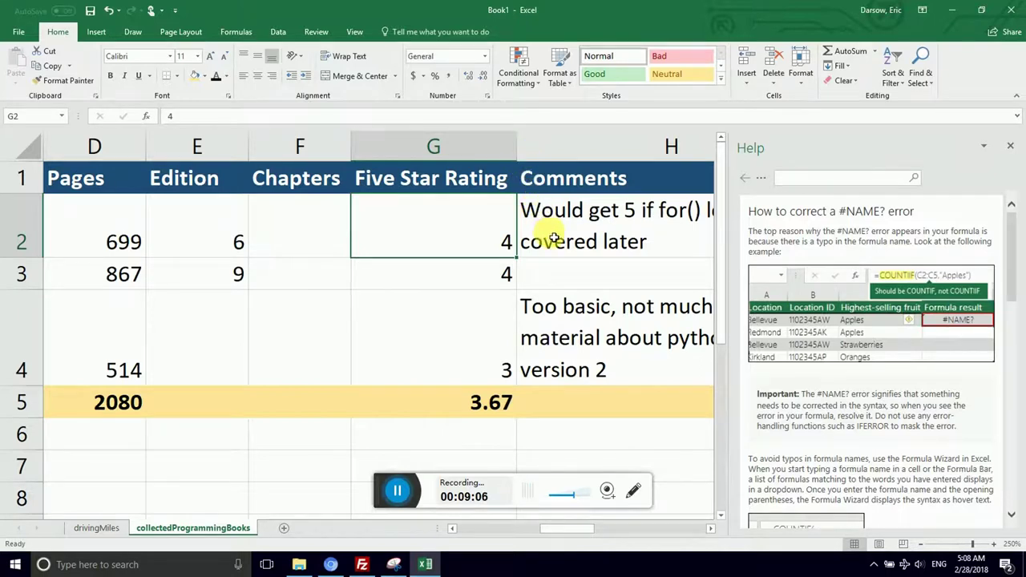
key("Down")
key("Down")
key("Down")
key("Down")
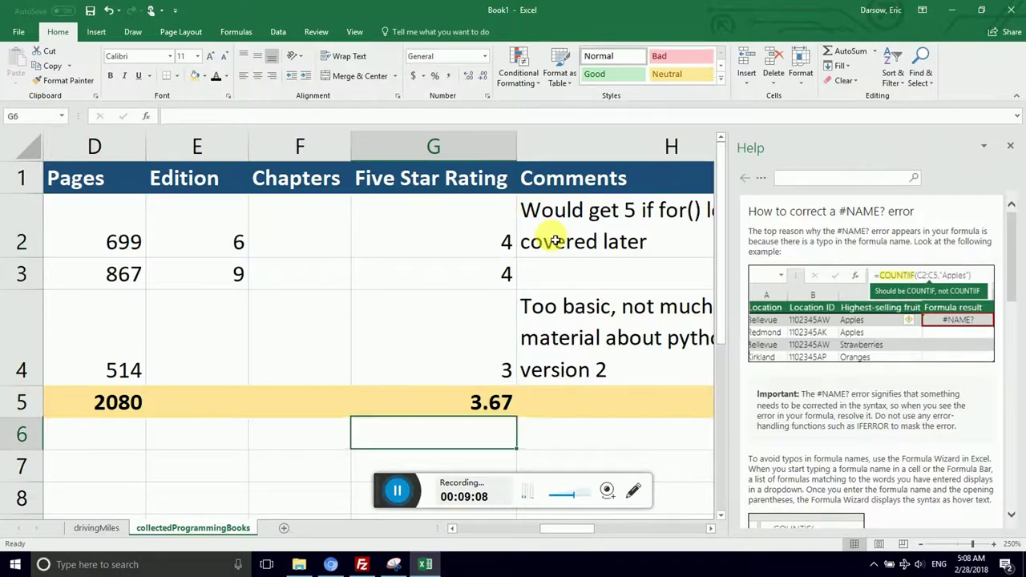
key("Up")
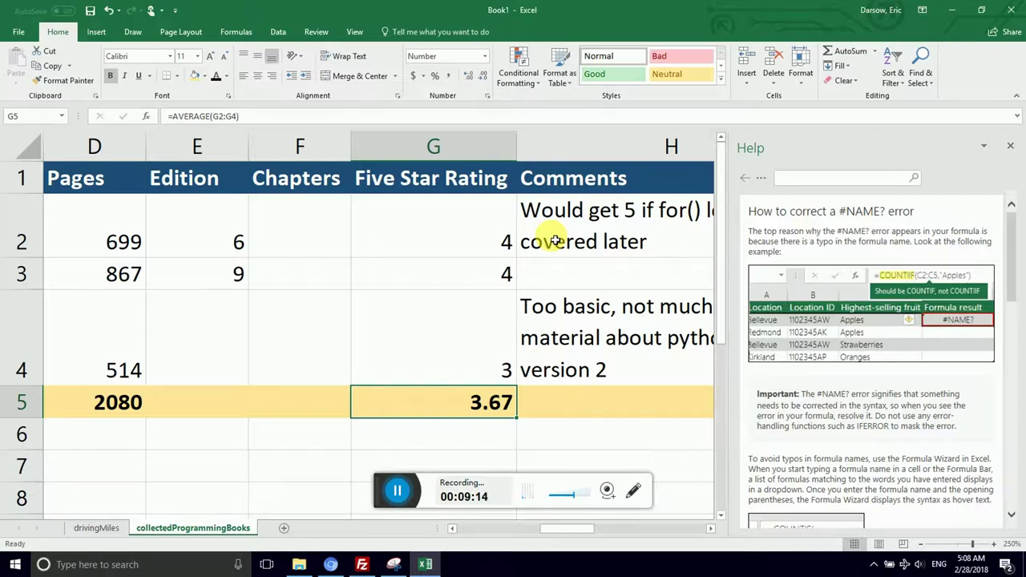
key("Left")
key("Left")
key("Left")
key("Left")
key("Left")
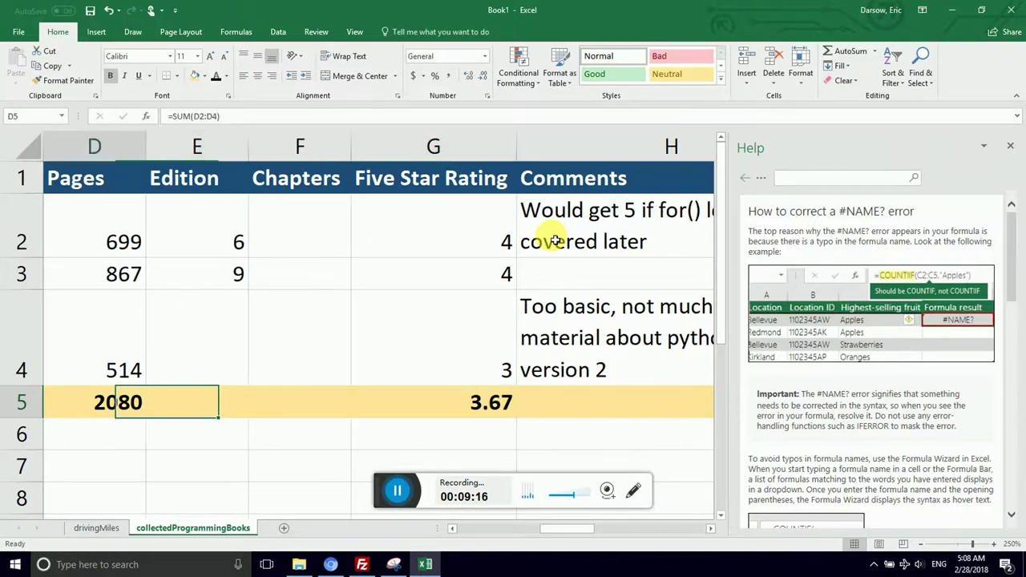
key("Right")
key("Right")
key("Right")
key("Right")
key("Right")
key("Right")
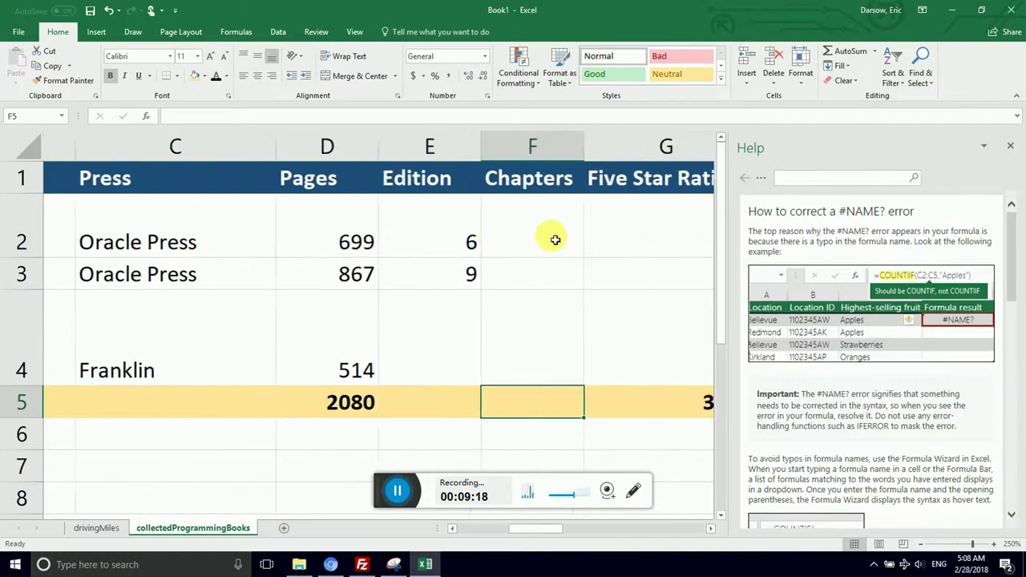
key("Left")
key("Left")
key("Left")
key("Left")
key("Left")
key("Left")
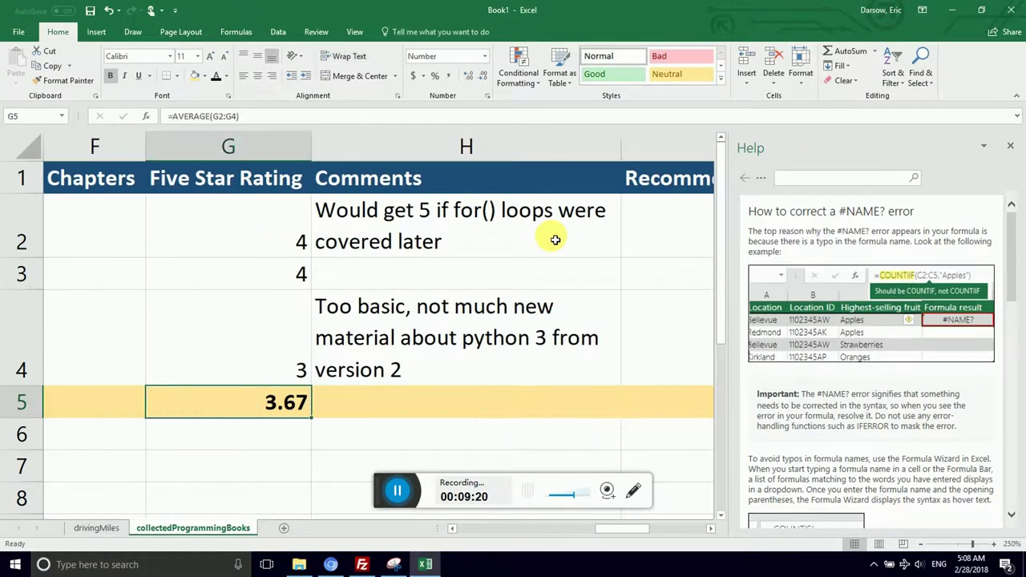
key("Left")
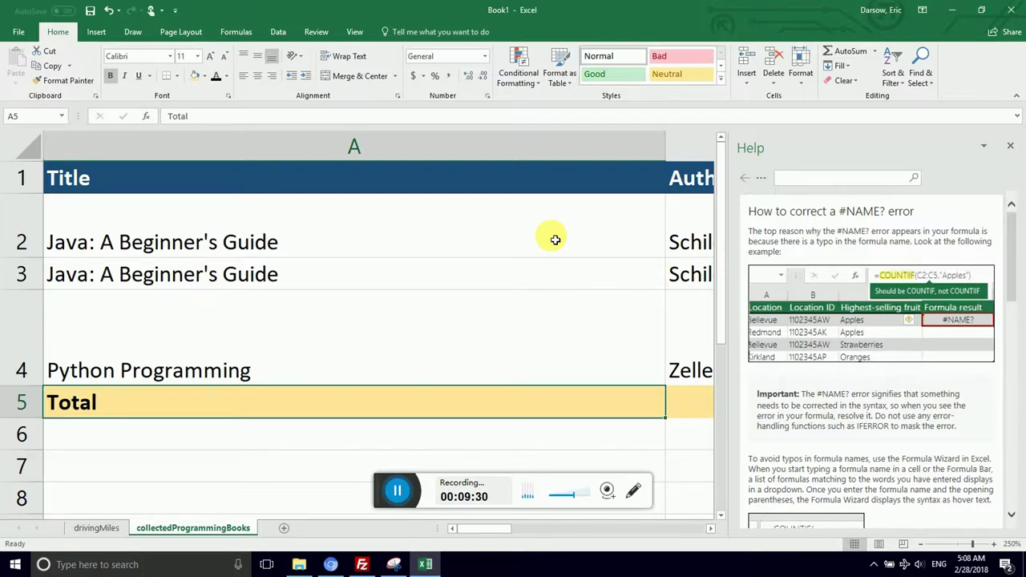
key("Down")
key("Up")
key("Up")
key("Up")
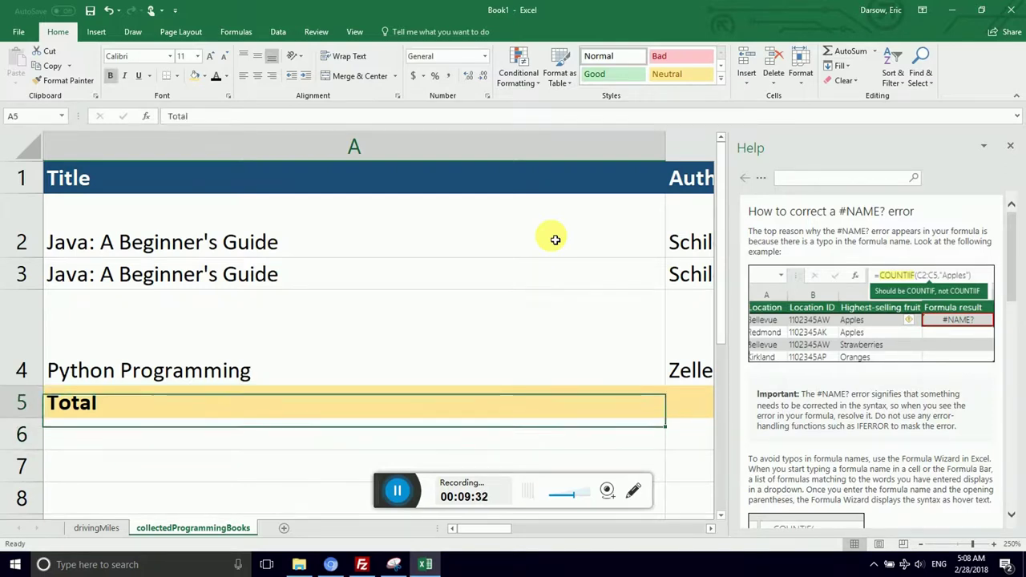